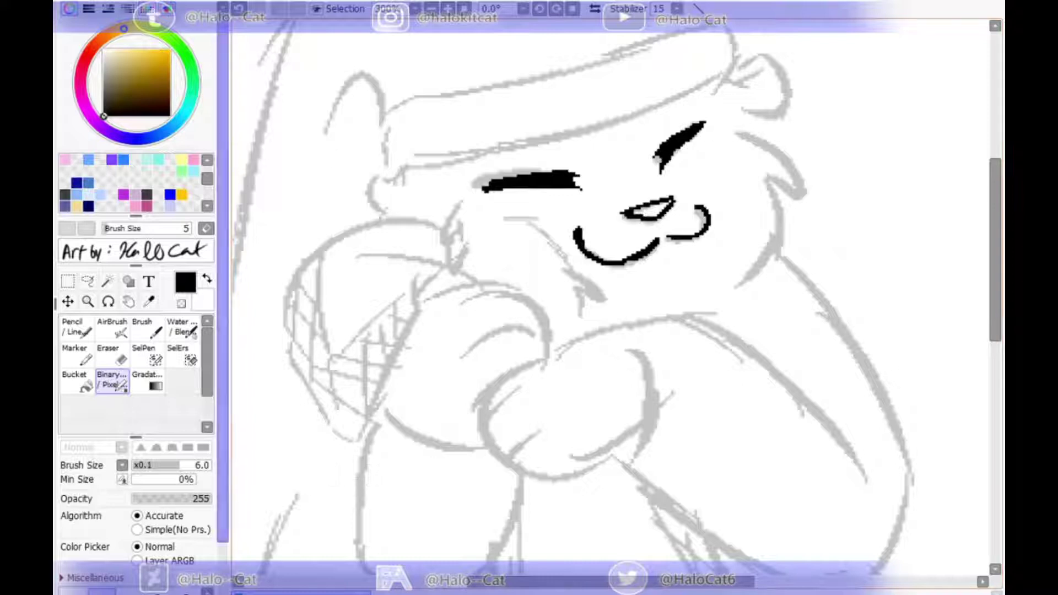
Ink the fur tufts at the side of the face and the cheek line beside the mouth with the binary brush.
mouse_move(486, 132)
left_mouse_down()
mouse_move(538, 135)
mouse_move(509, 149)
left_mouse_up()
left_click_drag(521, 149, 579, 224)
mouse_move(455, 115)
left_mouse_down()
mouse_move(437, 150)
mouse_move(445, 198)
left_mouse_up()
left_click_drag(466, 165, 476, 193)
left_click_drag(425, 147, 450, 146)
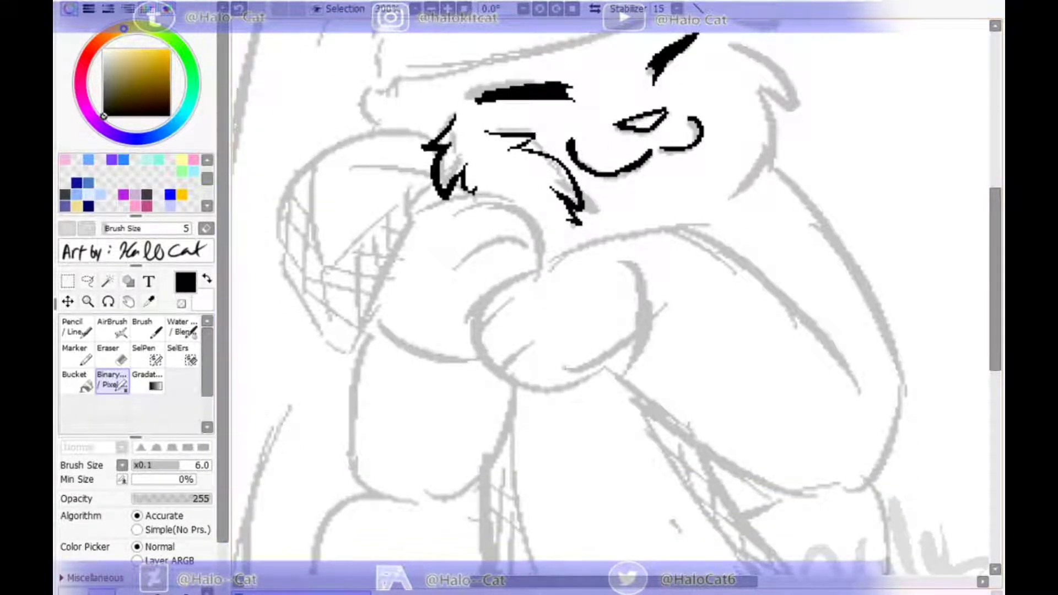
Ink the lower and upper edges of the nightcap's brim.
scroll(465, 122, "up", 4)
mouse_move(435, 191)
left_mouse_down()
mouse_move(580, 156)
mouse_move(781, 38)
mouse_move(762, 101)
left_mouse_up()
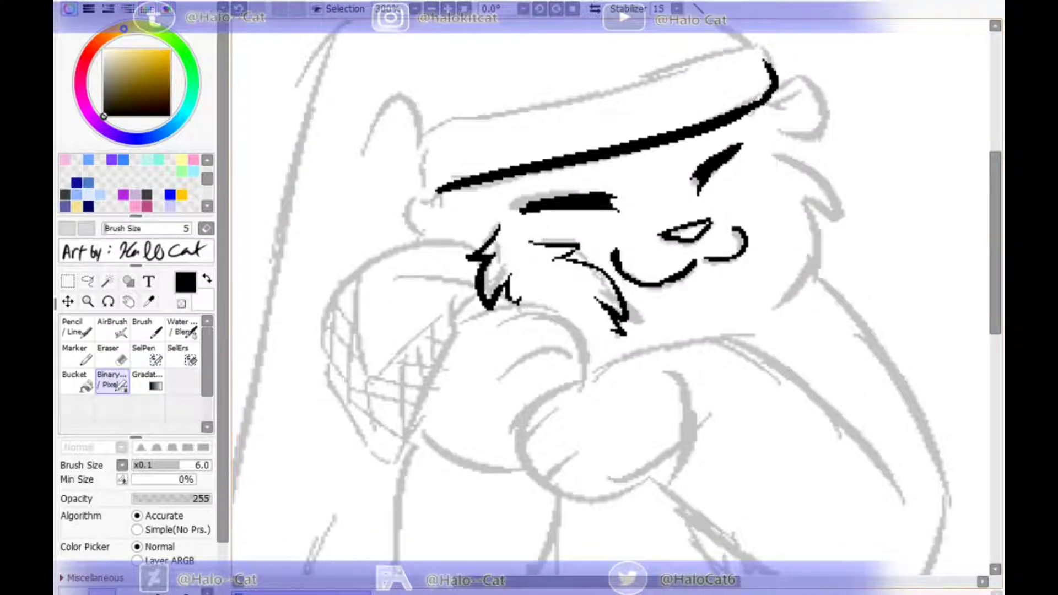
scroll(440, 206, "up", 1)
mouse_move(429, 234)
left_mouse_down()
mouse_move(420, 190)
mouse_move(740, 86)
mouse_move(774, 113)
left_mouse_up()
Ink the nightcap's crown and the long outer edge of its drooping tail.
mouse_move(709, 120)
left_mouse_down()
mouse_move(541, 163)
mouse_move(648, 372)
mouse_move(669, 301)
left_mouse_up()
mouse_move(897, 213)
left_mouse_down()
mouse_move(638, 149)
mouse_move(593, 175)
left_mouse_up()
mouse_move(639, 148)
left_mouse_down()
mouse_move(587, 150)
mouse_move(421, 412)
left_mouse_up()
Ink the shaggy outline of the pompom at the end of the nightcap's tail.
mouse_move(443, 364)
left_mouse_down()
mouse_move(480, 69)
mouse_move(412, 531)
mouse_move(365, 304)
left_mouse_up()
mouse_move(389, 305)
left_mouse_down()
mouse_move(539, 564)
mouse_move(440, 428)
mouse_move(456, 439)
left_mouse_up()
mouse_move(448, 396)
left_mouse_down()
mouse_move(472, 346)
mouse_move(545, 346)
left_mouse_up()
mouse_move(453, 436)
left_mouse_down()
mouse_move(520, 467)
mouse_move(583, 433)
mouse_move(578, 363)
left_mouse_up()
left_click_drag(576, 388, 542, 346)
left_click_drag(445, 396, 455, 439)
Ink the inner edge of the nightcap's tail and the pointed lower edge of the bunched blanket beside the face.
mouse_move(443, 398)
left_mouse_down()
mouse_move(426, 395)
mouse_move(345, 300)
left_mouse_up()
mouse_move(348, 337)
left_mouse_down()
mouse_move(302, 235)
mouse_move(345, 134)
left_mouse_up()
mouse_move(340, 153)
left_mouse_down()
mouse_move(437, 441)
mouse_move(503, 253)
left_mouse_up()
scroll(496, 207, "up", 5)
mouse_move(449, 234)
left_mouse_down()
mouse_move(469, 352)
mouse_move(519, 382)
mouse_move(598, 251)
left_mouse_up()
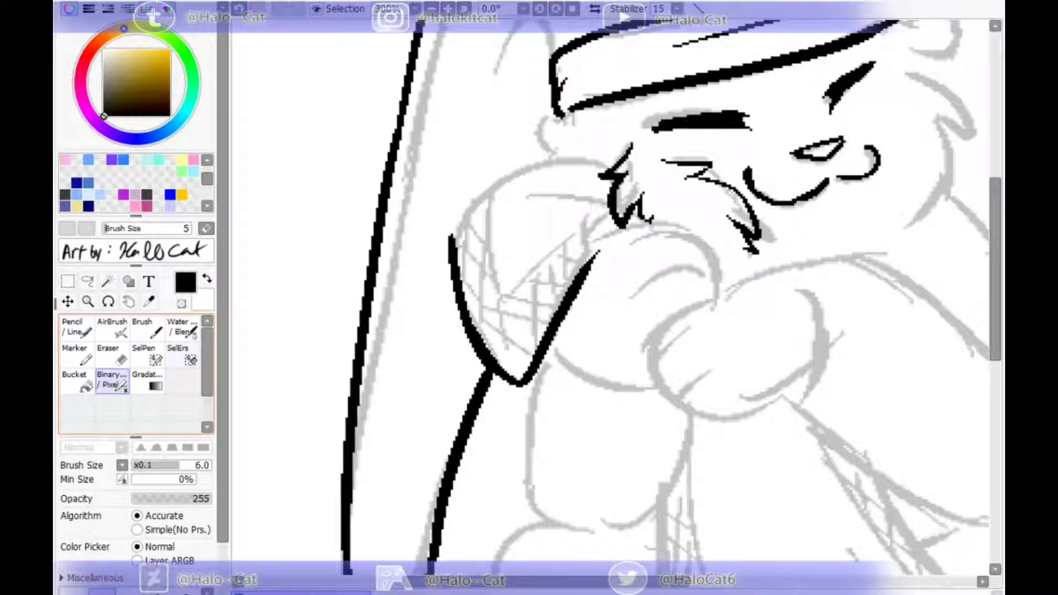
Ink the outlines of the two folded paws and the upper edge of the front sleeve.
mouse_move(584, 273)
left_mouse_down()
mouse_move(653, 218)
mouse_move(715, 263)
mouse_move(722, 430)
mouse_move(815, 363)
left_mouse_up()
mouse_move(708, 290)
left_mouse_down()
mouse_move(783, 263)
mouse_move(819, 336)
mouse_move(810, 391)
left_mouse_up()
left_click_drag(760, 269, 857, 246)
left_click_drag(527, 234, 224, 220)
left_click_drag(534, 230, 680, 320)
Ink the ear at the brim's far end and the tufted cheek contour below it.
mouse_move(602, 203)
left_mouse_down()
mouse_move(653, 118)
mouse_move(627, 97)
left_mouse_up()
left_click_drag(618, 88, 684, 169)
mouse_move(665, 84)
left_mouse_down()
mouse_move(710, 92)
mouse_move(682, 152)
mouse_move(725, 207)
left_mouse_up()
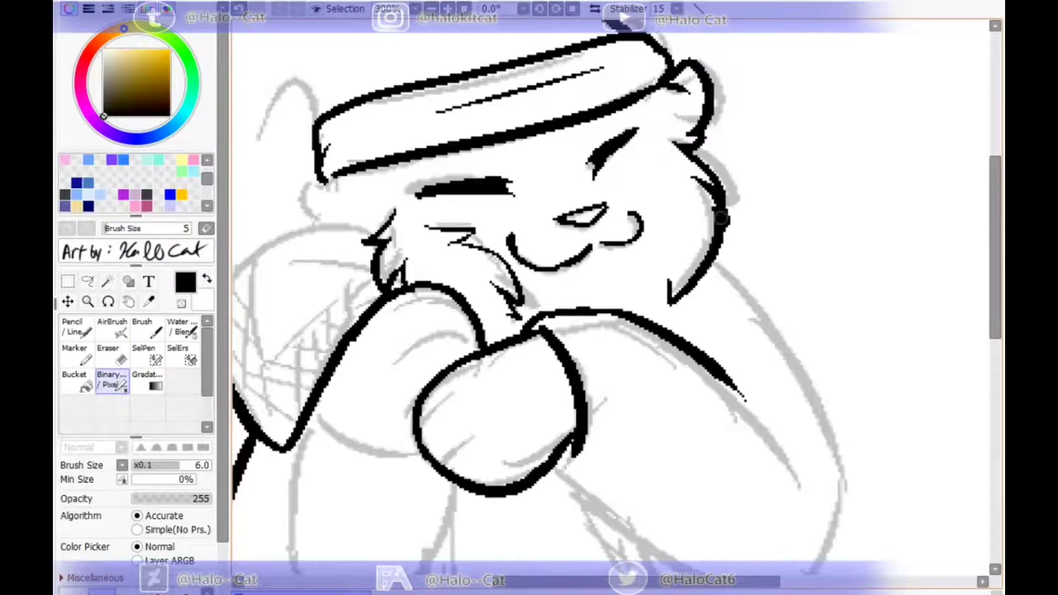
Ink the small chin marks and the ear under the brim on the nightcap's tail side.
left_click_drag(586, 518, 653, 474)
left_click_drag(693, 220, 650, 241)
mouse_move(499, 356)
left_mouse_down()
mouse_move(498, 423)
mouse_move(618, 465)
left_mouse_up()
left_click_drag(523, 240, 499, 282)
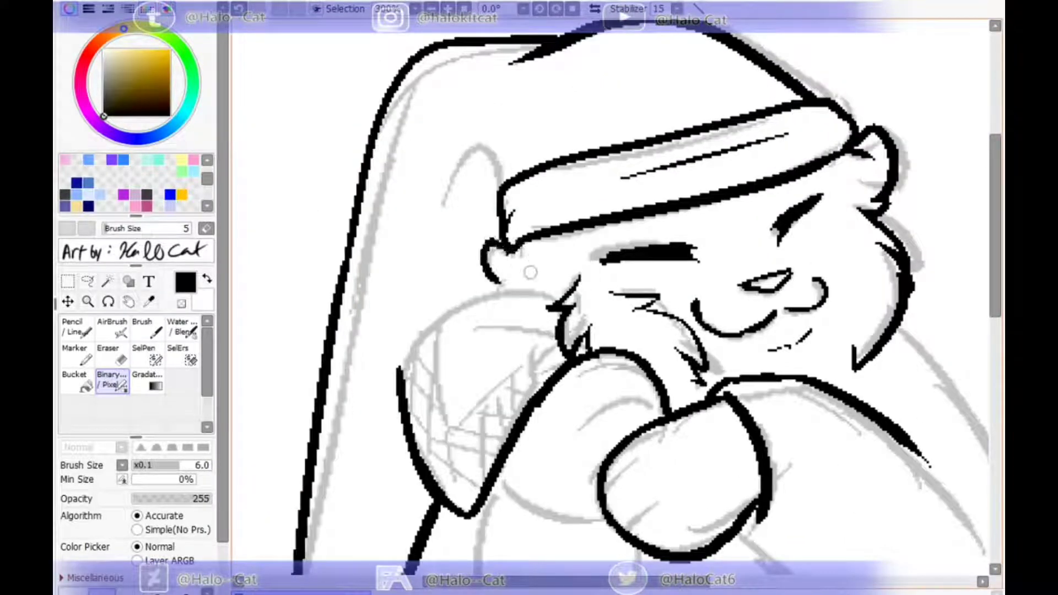
Ink the upper edge of the bunched blanket beside the face and the inner lines of its trim.
left_click_drag(405, 375, 567, 303)
left_click_drag(436, 337, 458, 441)
left_click_drag(568, 343, 457, 431)
Fill the trim of the bunched blanket beside the face with crosshatch lines.
left_click_drag(536, 353, 499, 454)
left_click_drag(480, 414, 475, 493)
left_click_drag(458, 435, 455, 508)
left_click_drag(433, 386, 431, 442)
left_click_drag(423, 347, 435, 474)
mouse_move(408, 380)
left_mouse_down()
mouse_move(441, 407)
mouse_move(457, 457)
mouse_move(485, 480)
left_mouse_up()
left_click_drag(452, 440, 511, 456)
mouse_move(459, 412)
left_mouse_down()
mouse_move(532, 367)
mouse_move(558, 373)
mouse_move(542, 392)
mouse_move(549, 414)
left_mouse_up()
scroll(621, 371, "down", 2)
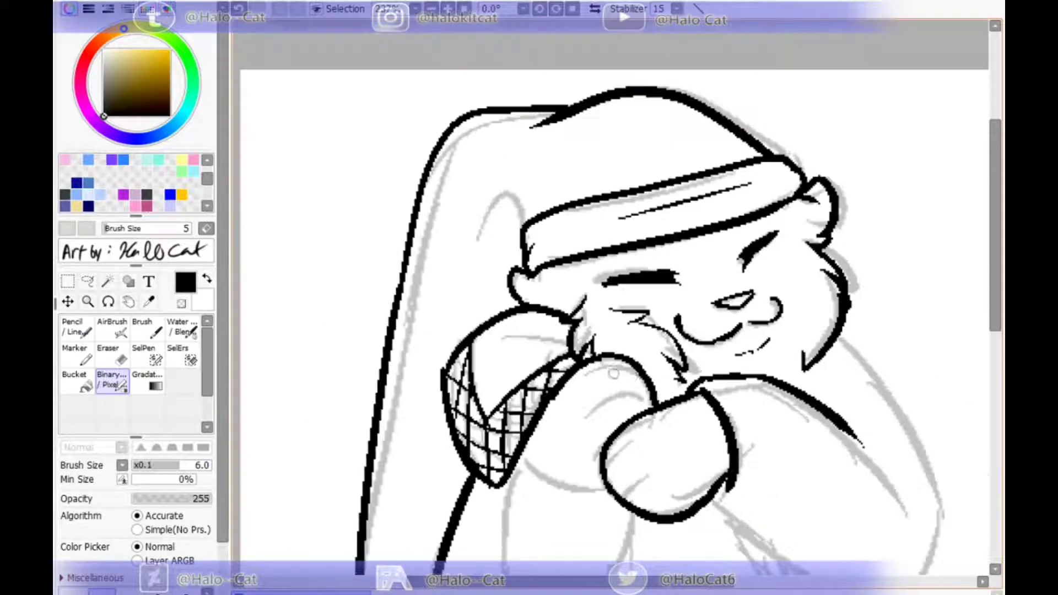
Ink the crease in the bunched blanket and the contours and finger lines of the two paws.
left_click_drag(570, 338, 530, 334)
left_click_drag(468, 425, 269, 227)
left_click_drag(458, 194, 393, 218)
left_click_drag(423, 158, 381, 182)
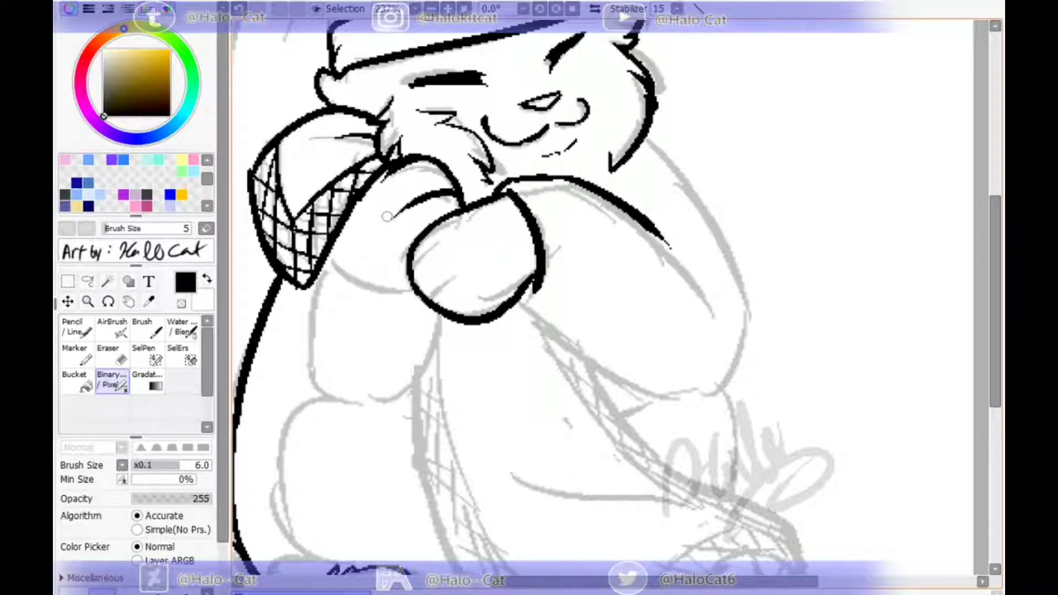
left_click_drag(333, 251, 415, 292)
mouse_move(294, 245)
left_mouse_down()
mouse_move(290, 257)
mouse_move(184, 170)
left_mouse_up()
left_click_drag(342, 237, 366, 185)
Ink the front sleeve's underside and the curve of the back running up to the chin.
mouse_move(408, 225)
left_mouse_down()
mouse_move(308, 265)
mouse_move(462, 359)
left_mouse_up()
key("ctrl+z")
mouse_move(306, 267)
left_mouse_down()
mouse_move(485, 176)
mouse_move(430, 110)
mouse_move(382, 148)
left_mouse_up()
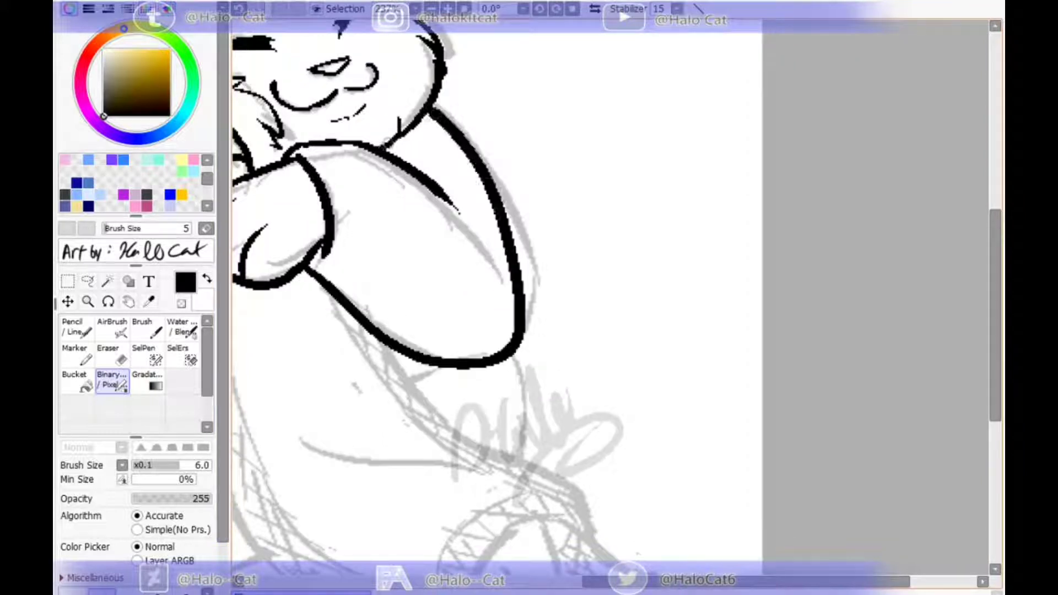
left_click_drag(250, 157, 418, 189)
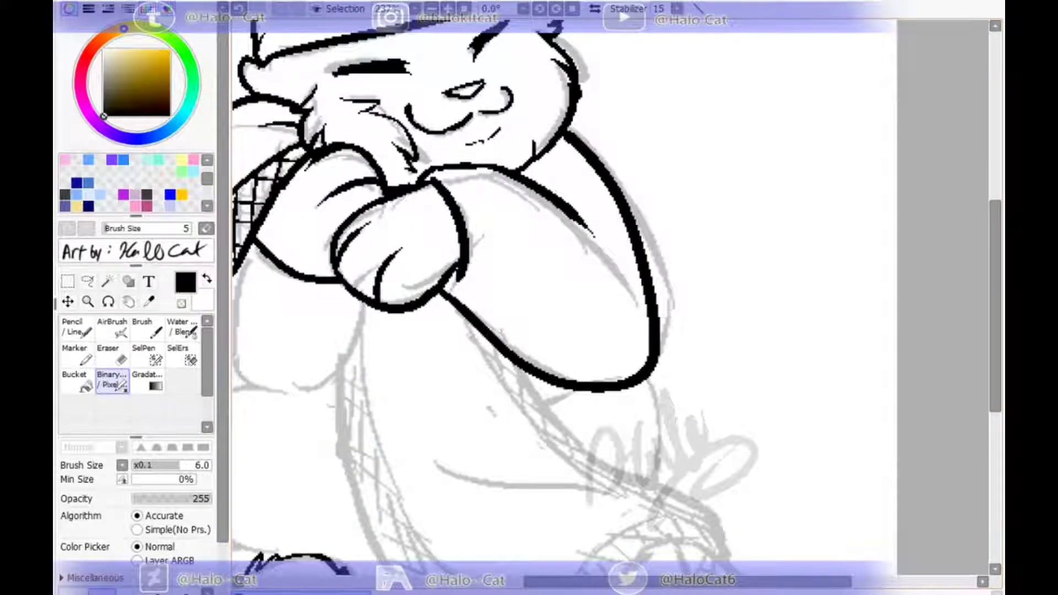
Ink the rear sleeve's lower contour and the hanging blanket with its folds and trim lines, and save the canvas.
left_click_drag(264, 388, 416, 280)
mouse_move(533, 196)
left_mouse_down()
mouse_move(430, 277)
mouse_move(405, 164)
left_mouse_up()
mouse_move(485, 265)
left_mouse_down()
mouse_move(488, 278)
mouse_move(473, 190)
mouse_move(818, 440)
mouse_move(615, 438)
mouse_move(659, 353)
mouse_move(780, 424)
mouse_move(689, 328)
mouse_move(693, 318)
mouse_move(516, 186)
left_mouse_up()
mouse_move(628, 309)
left_mouse_down()
mouse_move(545, 295)
mouse_move(409, 212)
mouse_move(490, 252)
left_mouse_up()
mouse_move(361, 124)
left_mouse_down()
mouse_move(405, 326)
mouse_move(578, 428)
mouse_move(675, 328)
mouse_move(701, 330)
left_mouse_up()
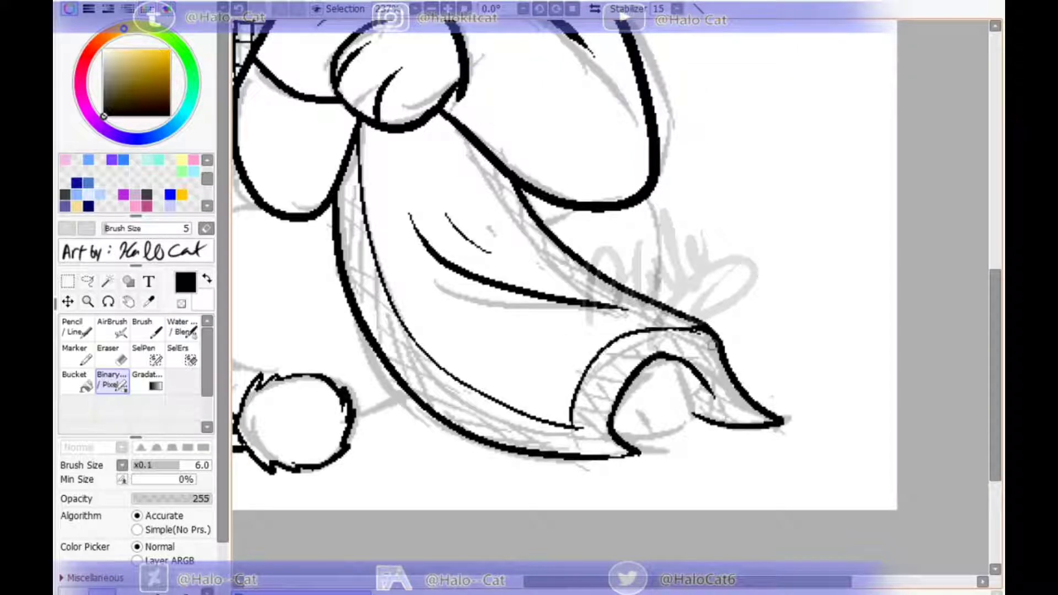
left_click_drag(475, 155, 557, 243)
key("ctrl+s")
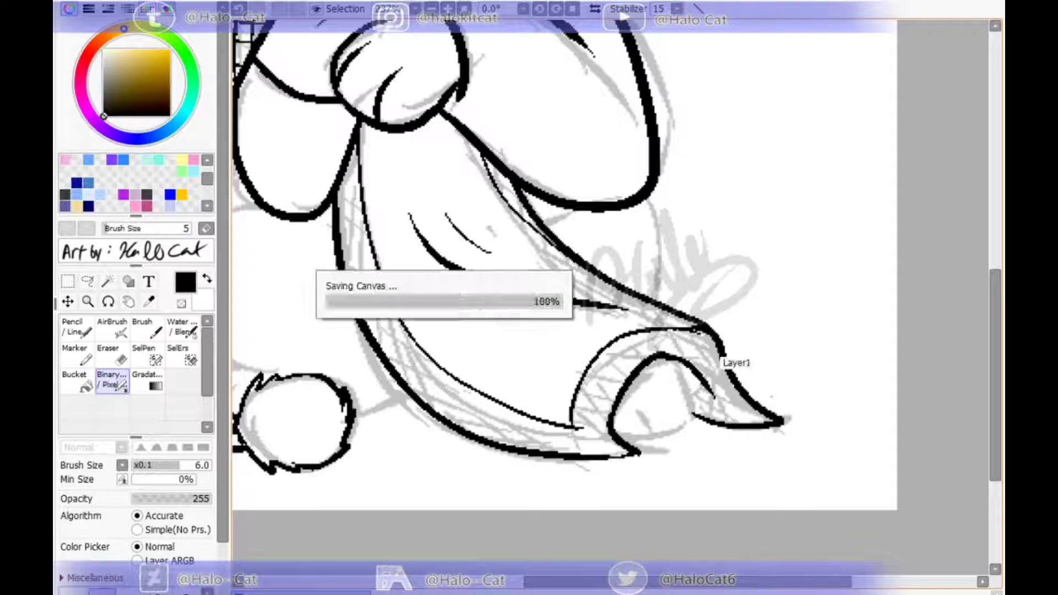
Hatch the hanging blanket's trim with short parallel strokes along its long edge, curled hem and pointed corner.
left_click_drag(357, 176, 339, 211)
left_click_drag(356, 176, 342, 201)
left_click_drag(362, 198, 346, 241)
mouse_move(366, 226)
left_mouse_down()
mouse_move(352, 270)
mouse_move(361, 300)
left_mouse_up()
left_click_drag(382, 287, 376, 338)
left_click_drag(401, 323, 398, 368)
mouse_move(419, 347)
left_mouse_down()
mouse_move(417, 386)
mouse_move(445, 416)
left_mouse_up()
left_click_drag(467, 387, 475, 431)
left_click_drag(493, 401, 502, 441)
left_click_drag(516, 412, 524, 447)
left_click_drag(538, 420, 550, 451)
left_click_drag(562, 425, 576, 452)
left_click_drag(578, 403, 596, 449)
left_click_drag(584, 386, 611, 448)
left_click_drag(595, 365, 620, 419)
left_click_drag(606, 350, 625, 386)
left_click_drag(623, 339, 634, 370)
left_click_drag(650, 331, 658, 354)
mouse_move(667, 330)
left_mouse_down()
mouse_move(674, 351)
mouse_move(692, 358)
left_mouse_up()
left_click_drag(701, 332, 707, 378)
left_click_drag(711, 339, 717, 386)
left_click_drag(717, 355, 725, 409)
left_click_drag(728, 373, 739, 423)
left_click_drag(743, 389, 753, 423)
left_click_drag(756, 401, 766, 423)
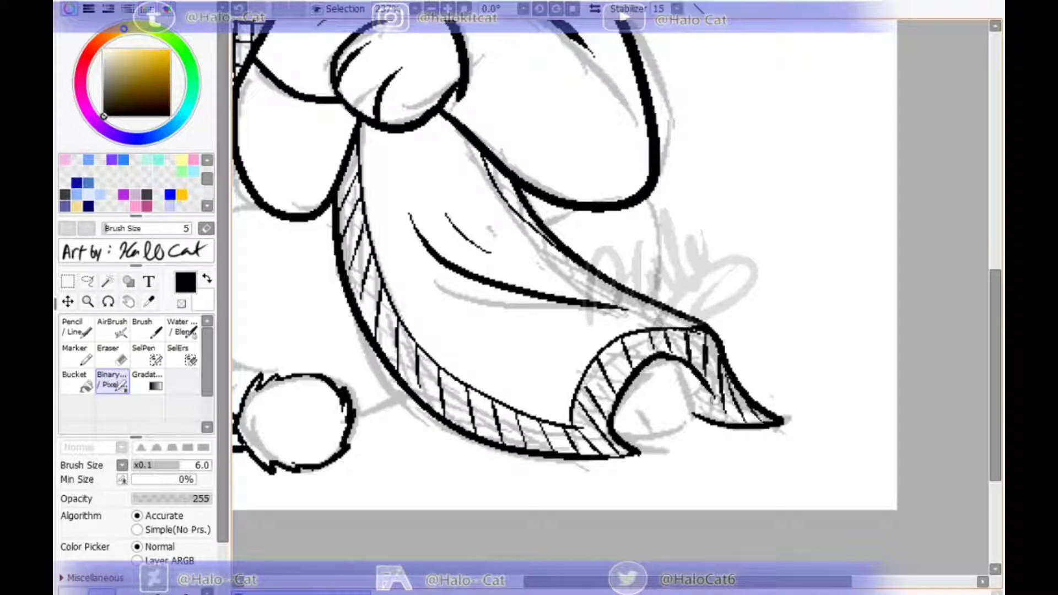
Ink the foot and its toe lines peeking out from under the blanket's curled hem.
left_click_drag(668, 361, 693, 412)
left_click_drag(701, 380, 694, 414)
left_click_drag(665, 360, 683, 375)
left_click_drag(693, 413, 621, 440)
left_click_drag(658, 375, 681, 422)
left_click_drag(651, 430, 629, 393)
Ink the bent leg behind the blanket with its belly line, its toes and the bottom line beside the pompom.
left_click_drag(618, 375, 766, 379)
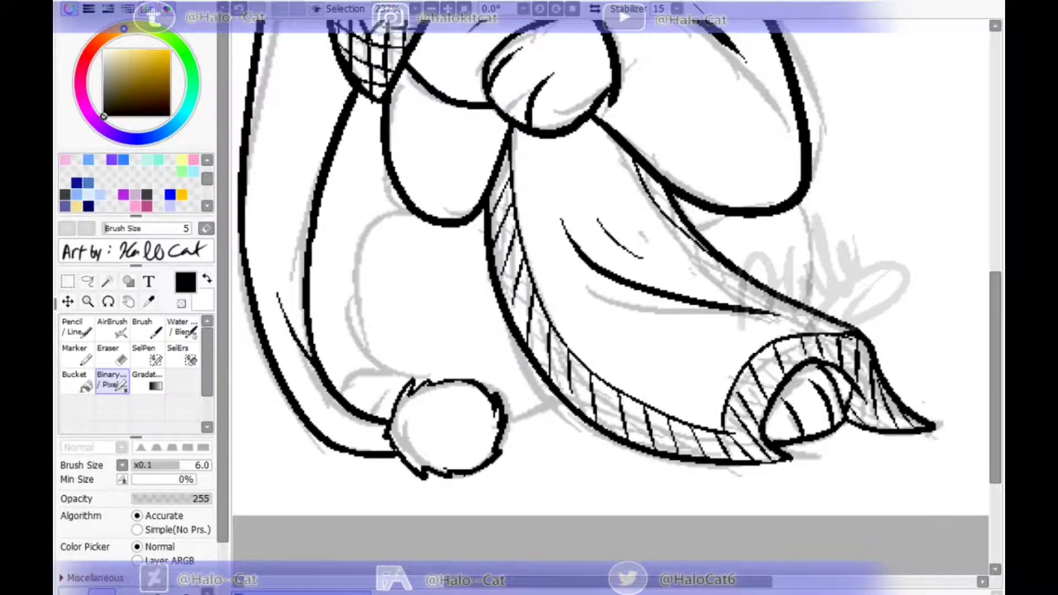
left_click_drag(496, 259, 669, 267)
left_click_drag(581, 216, 655, 259)
mouse_move(593, 215)
left_mouse_down()
mouse_move(513, 283)
mouse_move(656, 362)
left_mouse_up()
mouse_move(557, 378)
left_mouse_down()
mouse_move(520, 389)
mouse_move(515, 410)
left_mouse_up()
mouse_move(548, 424)
left_mouse_down()
mouse_move(569, 389)
mouse_move(541, 380)
left_mouse_up()
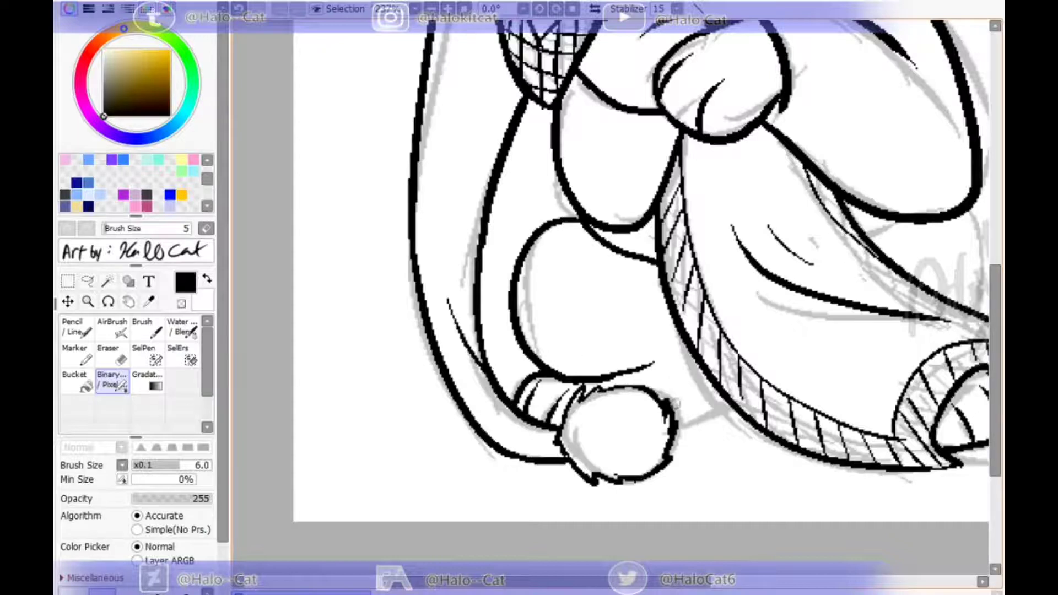
left_click_drag(734, 407, 678, 424)
mouse_move(951, 217)
left_mouse_down()
mouse_move(575, 281)
mouse_move(599, 375)
left_mouse_up()
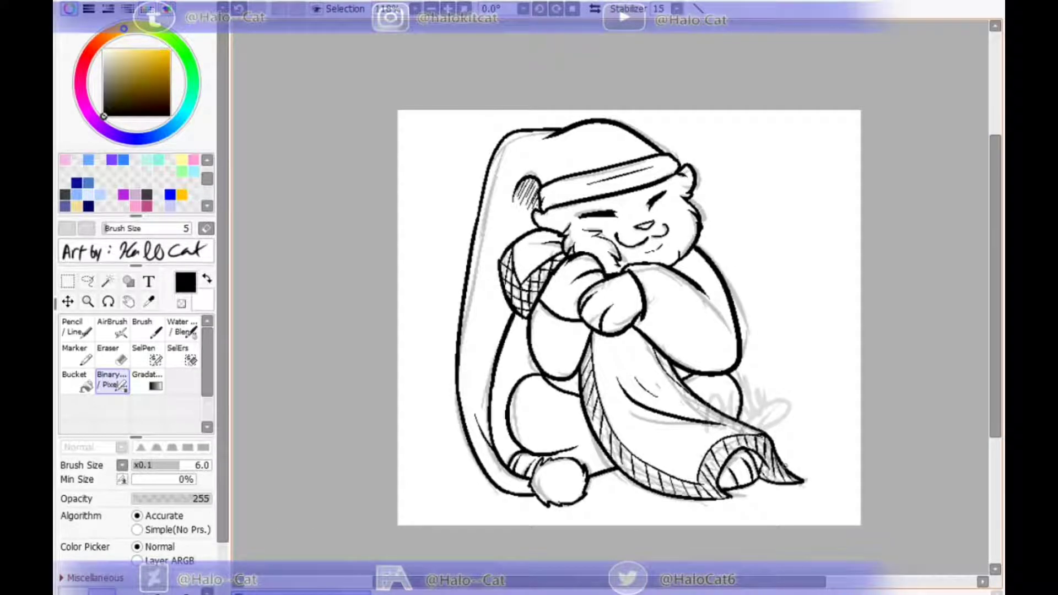
Cross the hatching on the hanging blanket's trim with strokes in the opposite direction to form a lattice.
scroll(783, 477, "up", 2)
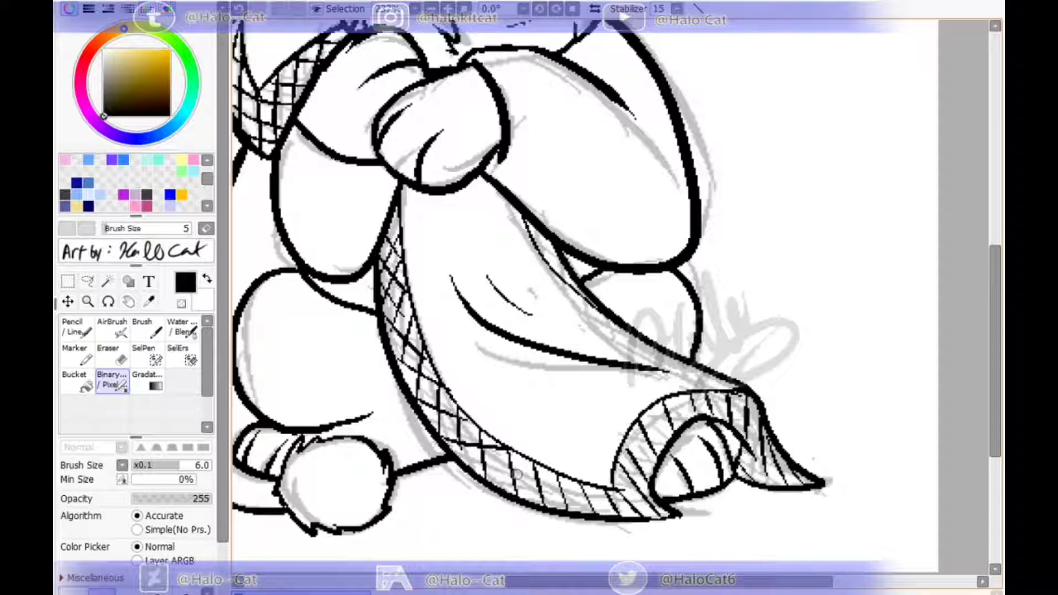
mouse_move(474, 465)
left_mouse_down()
mouse_move(579, 492)
mouse_move(654, 468)
left_mouse_up()
left_click_drag(616, 472, 665, 443)
left_click_drag(619, 450, 700, 406)
left_click_drag(740, 458, 782, 486)
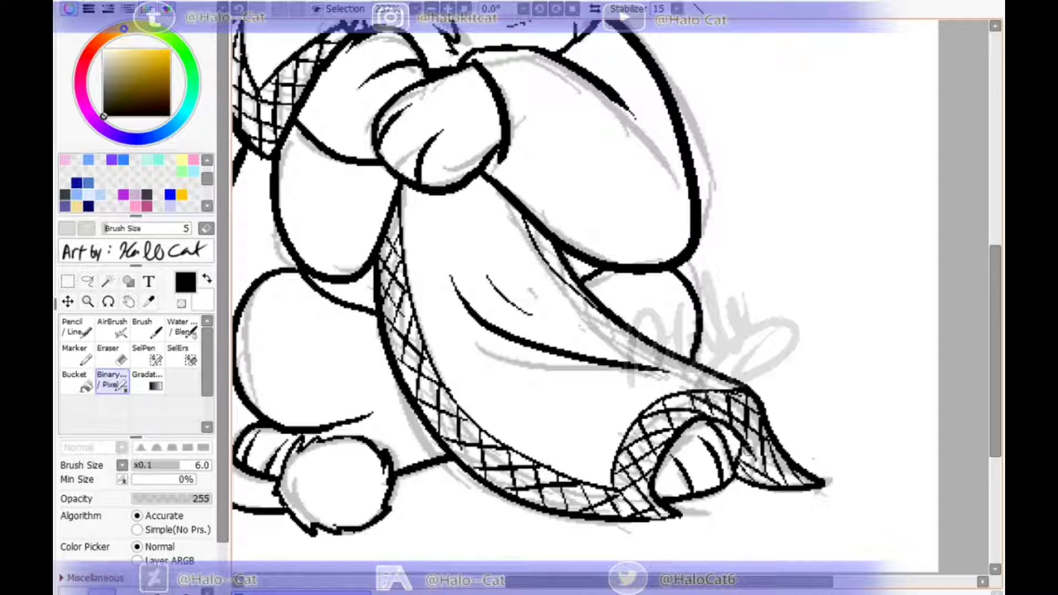
left_click_drag(528, 226, 567, 270)
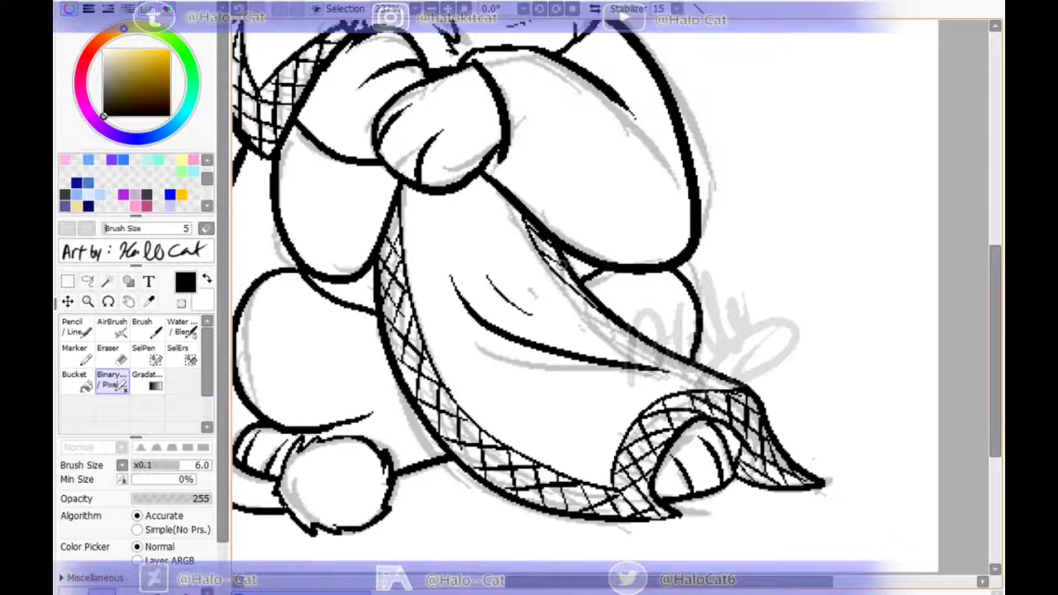
Add small crease lines to the sleeves and fine lines to the face.
scroll(561, 146, "down", 2)
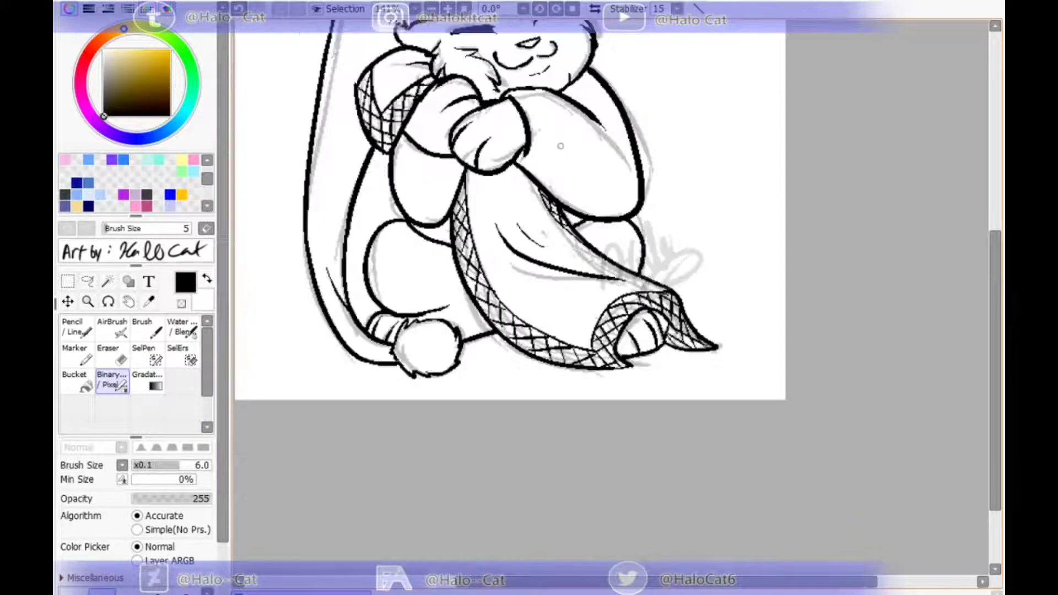
scroll(496, 276, "up", 3)
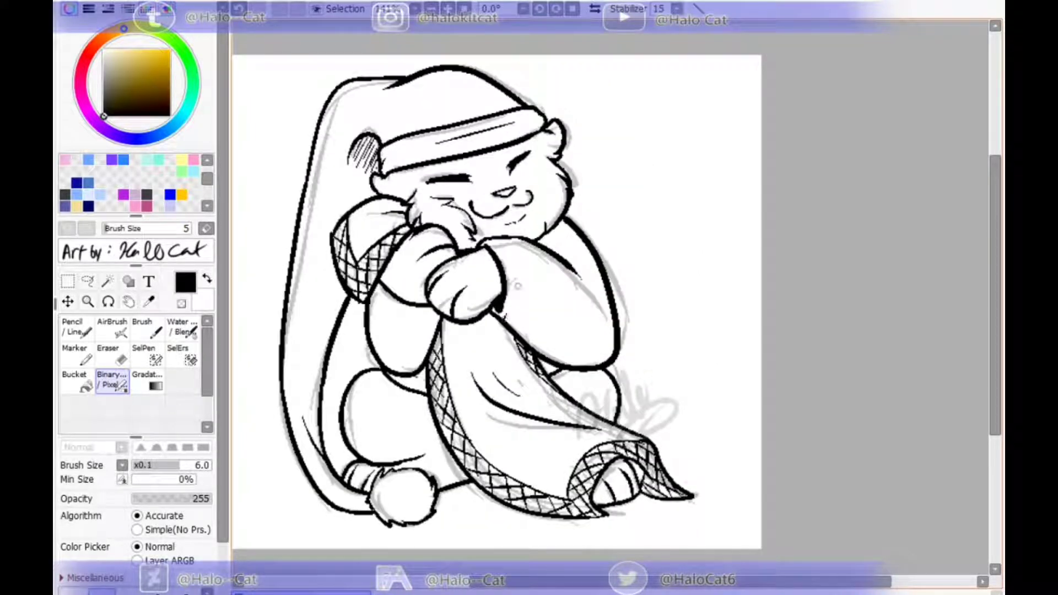
scroll(518, 285, "up", 1)
left_click_drag(508, 200, 534, 222)
left_click_drag(253, 278, 315, 179)
left_click_drag(590, 275, 520, 281)
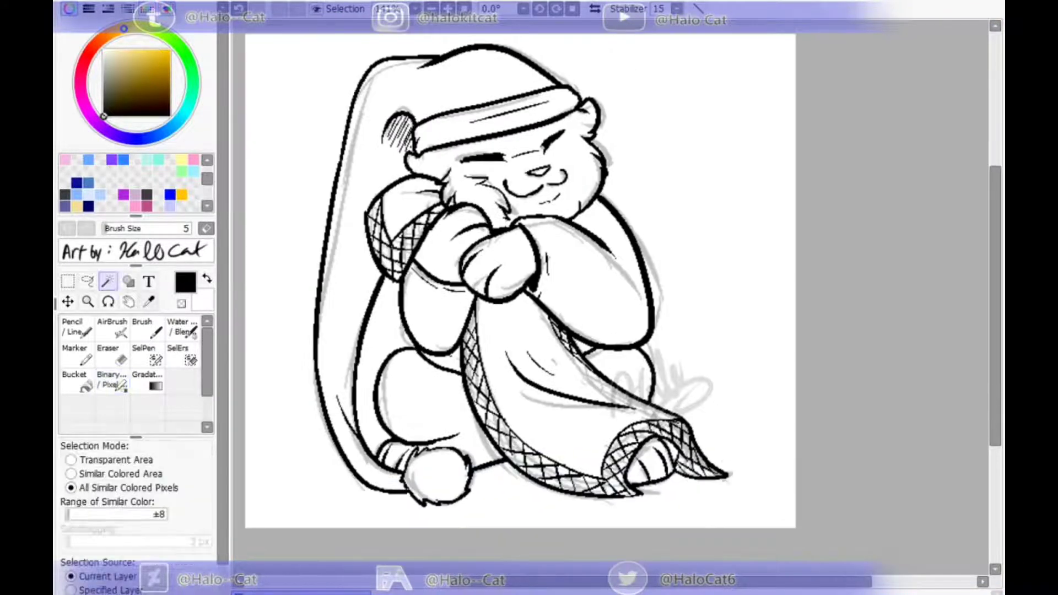
Select the background around the character and the gap inside the nightcap's tail using the Magic Wand in Transparent Area mode.
key("w")
left_click(727, 220)
key("ctrl+d")
left_click(110, 460)
left_click(286, 342)
left_click(371, 358)
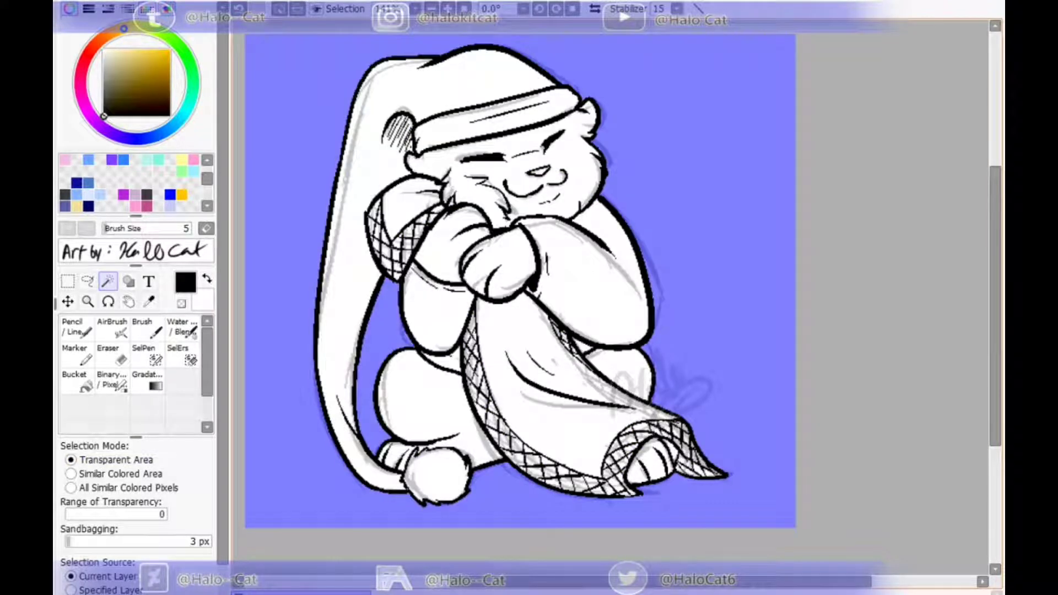
left_click_drag(518, 331, 608, 290)
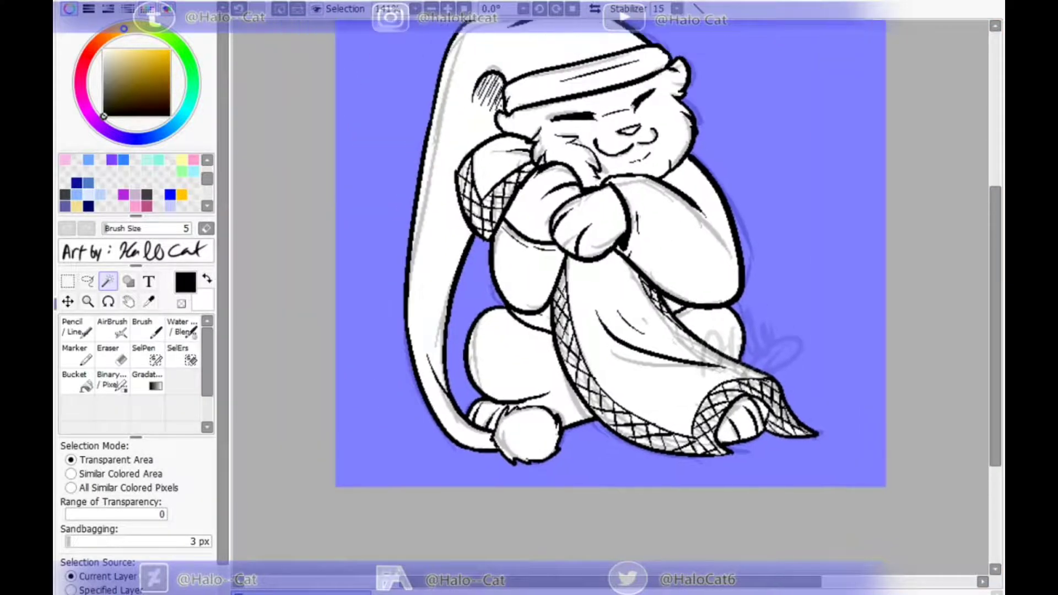
left_click_drag(601, 259, 569, 364)
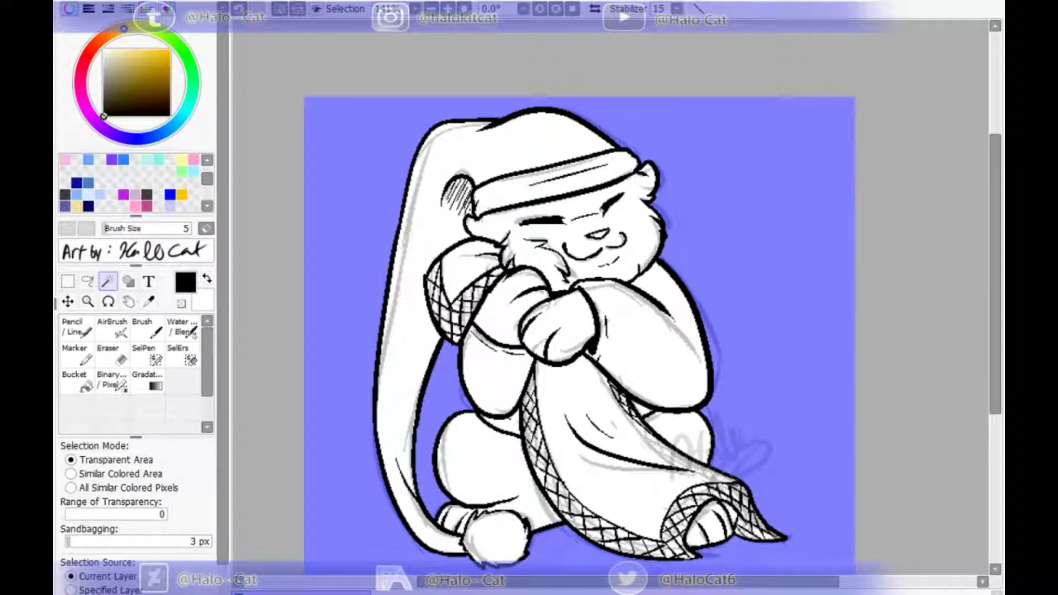
Mix a light tan, invert the background selection and fill the whole character with the Bucket.
left_click(182, 194)
mouse_move(140, 54)
left_mouse_down()
mouse_move(130, 66)
mouse_move(121, 55)
left_mouse_up()
left_click(115, 31)
left_click(77, 382)
left_click(761, 264)
key("ctrl+z")
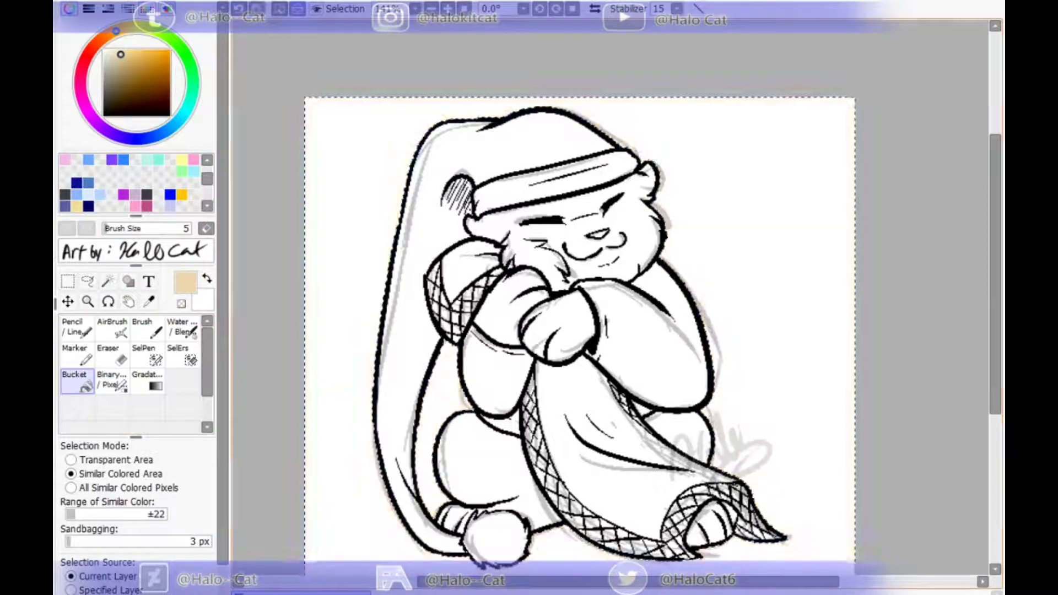
left_click(298, 9)
left_click(562, 320)
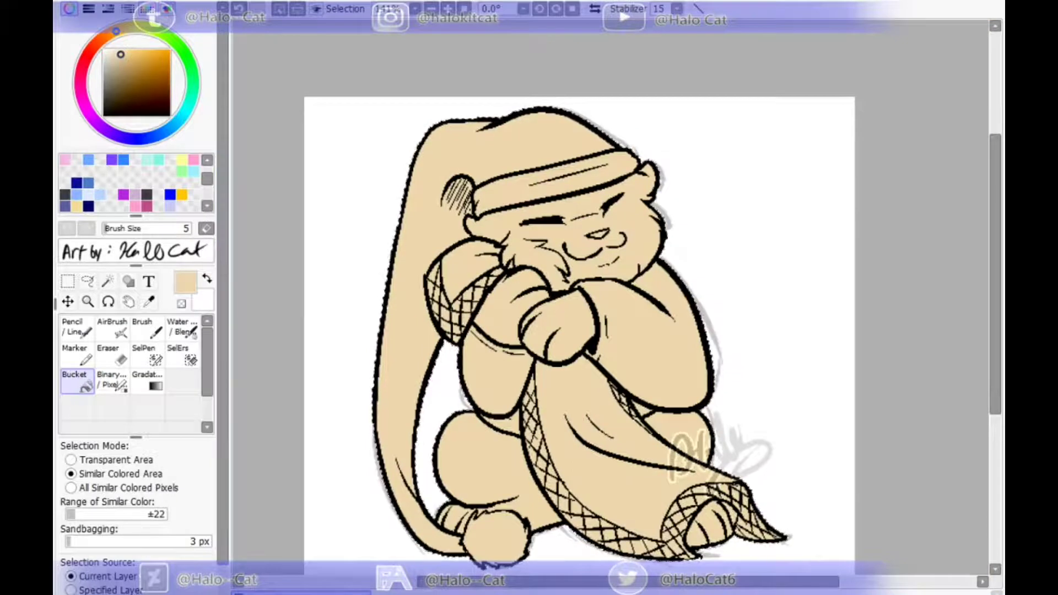
Paint the muzzle and the toes pale cream with the binary brush.
left_click(116, 50)
left_click(112, 381)
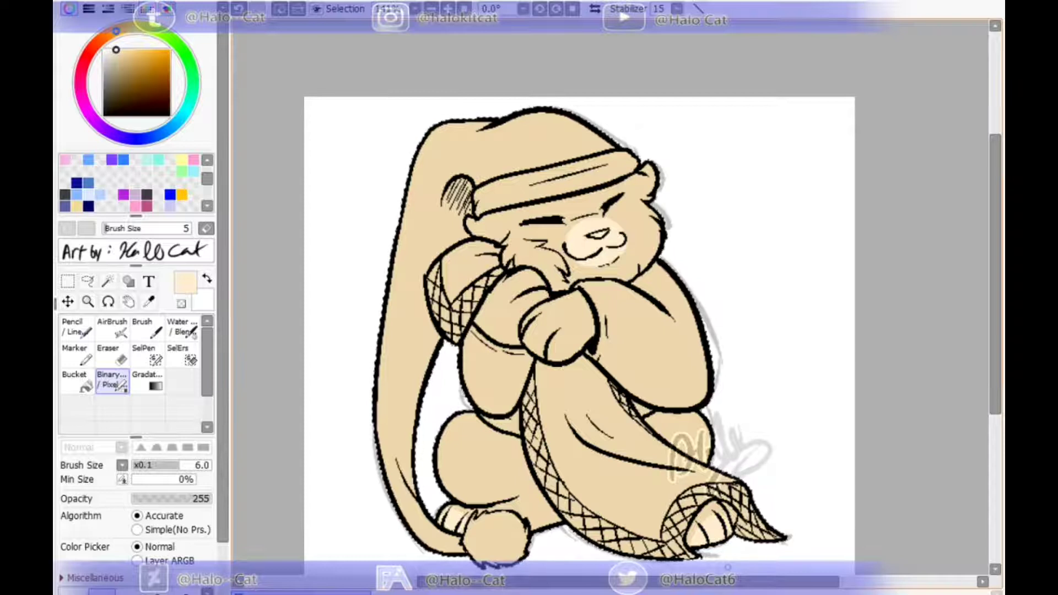
Paint the nightcap's crown and tail pale blue, starting with brush size 50.
left_click(194, 171)
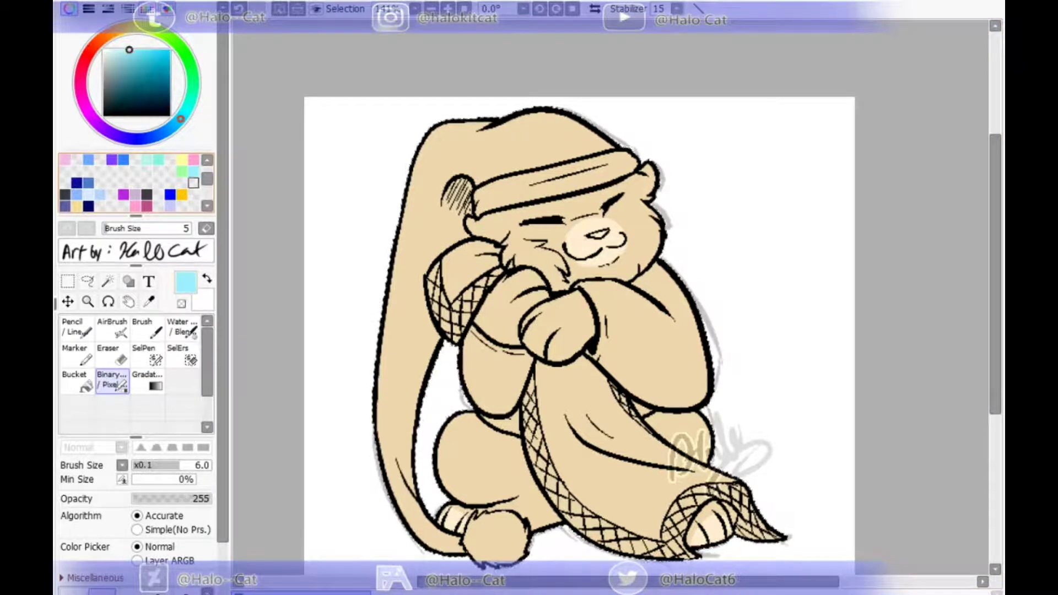
scroll(136, 309, "down", 3)
left_click(185, 589)
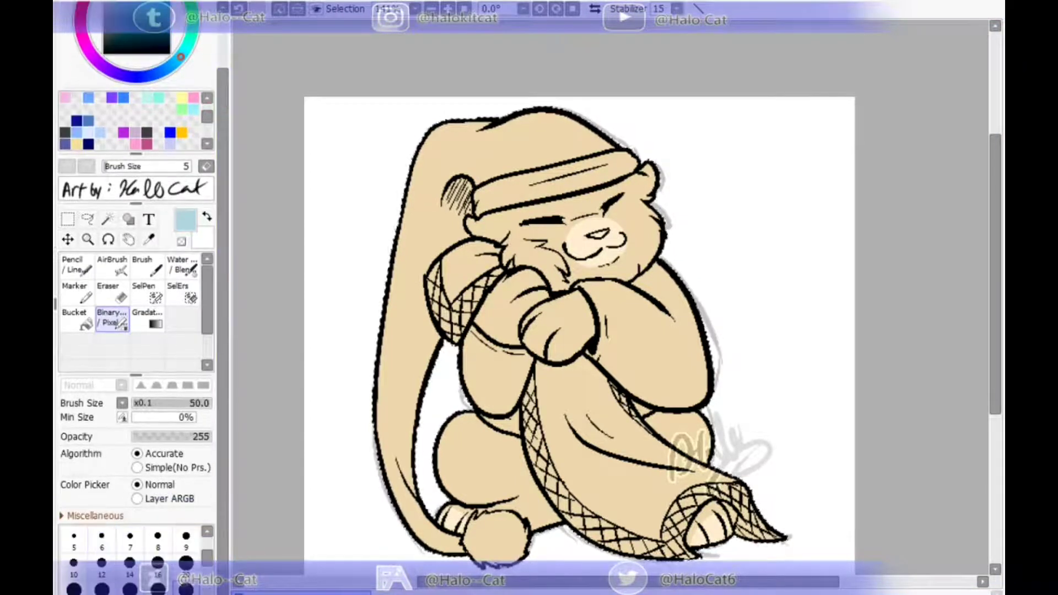
mouse_move(562, 130)
left_mouse_down()
mouse_move(456, 164)
mouse_move(457, 204)
left_mouse_up()
scroll(136, 264, "up", 3)
left_click(114, 56)
left_click_drag(562, 132, 502, 175)
key("ctrl+z")
key("ctrl+y")
scroll(138, 330, "down", 1)
Set the brush size to 20 and paint the sleeves and shirt pale blue.
left_click(185, 563)
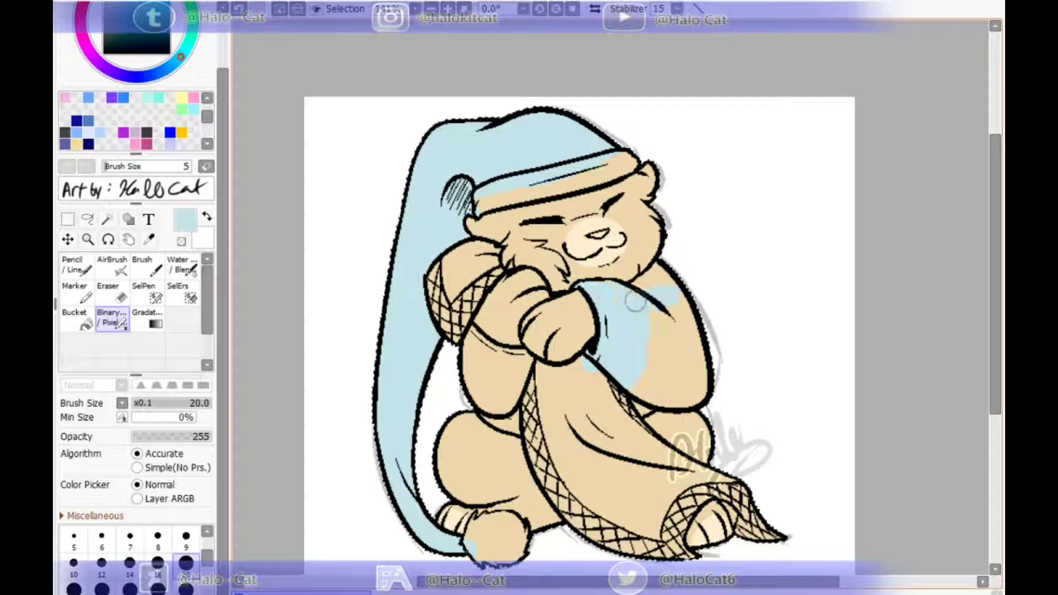
key("minus")
key("minus")
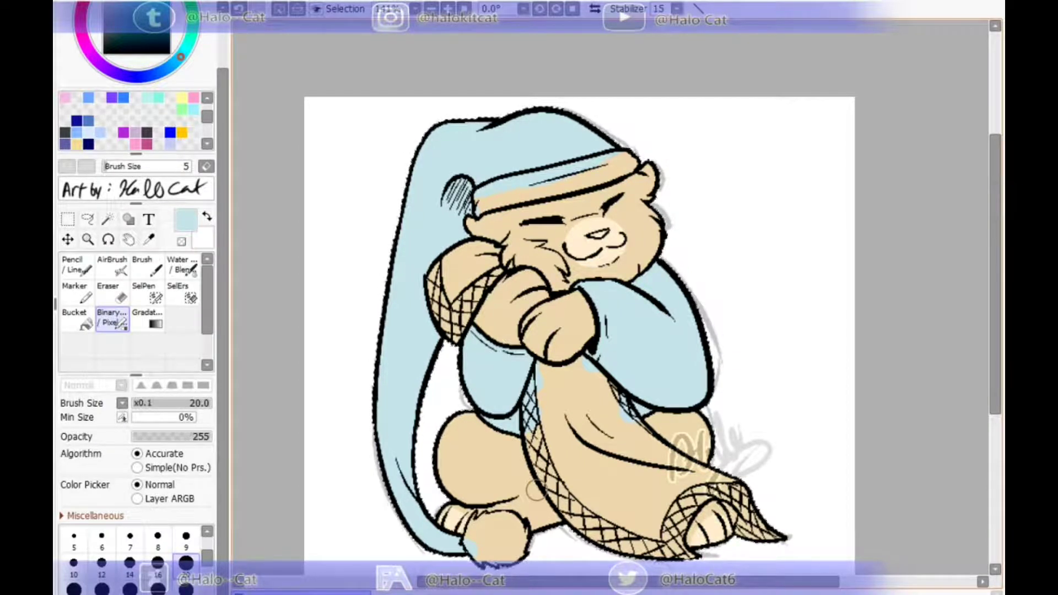
Mix a very pale blue, set the brush size to 9 and dot the nightcap's crown and tail with polka dots.
mouse_move(537, 491)
left_mouse_down()
mouse_move(548, 426)
mouse_move(669, 473)
left_mouse_up()
left_click(109, 50)
mouse_move(222, 132)
left_mouse_down()
mouse_move(222, 75)
mouse_move(222, 132)
left_mouse_up()
left_click(185, 540)
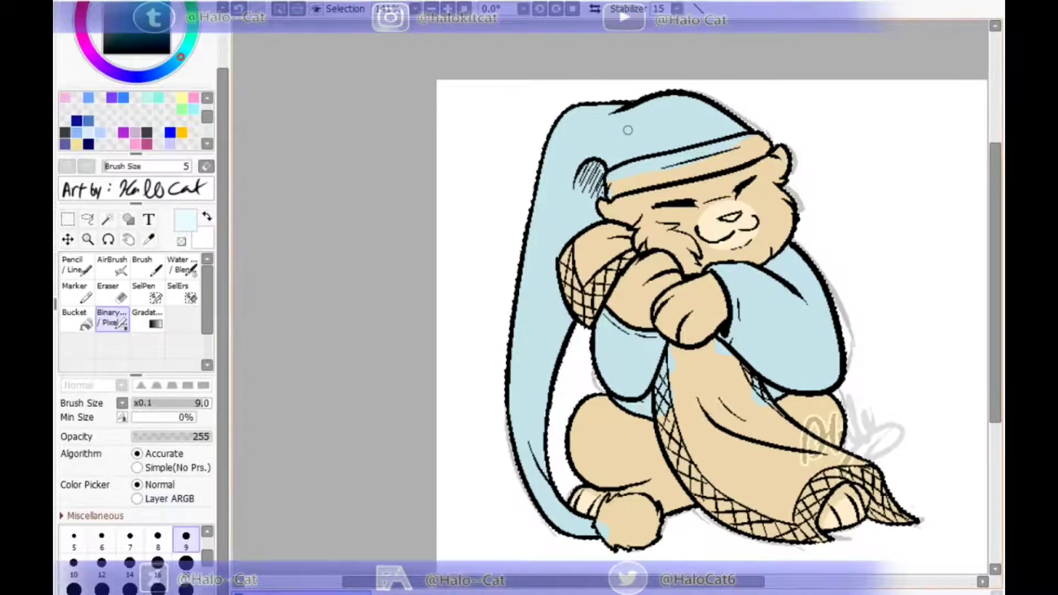
left_click(627, 131)
left_click(669, 135)
left_click(691, 112)
left_click(654, 112)
left_click(568, 149)
left_click(592, 128)
left_click(602, 146)
left_click(556, 239)
left_click(542, 248)
left_click(540, 293)
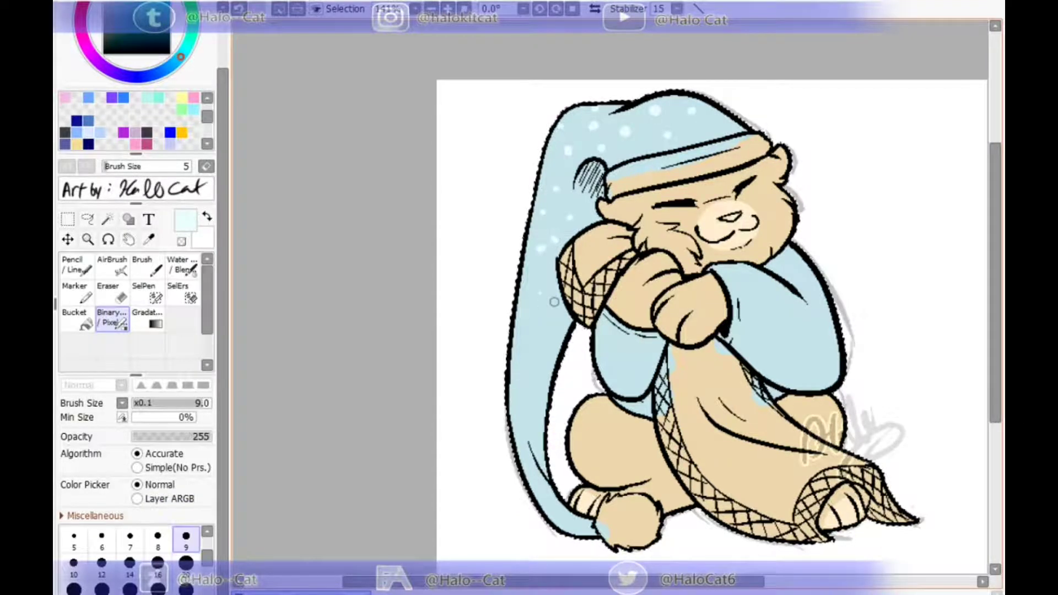
left_click(530, 334)
left_click(540, 355)
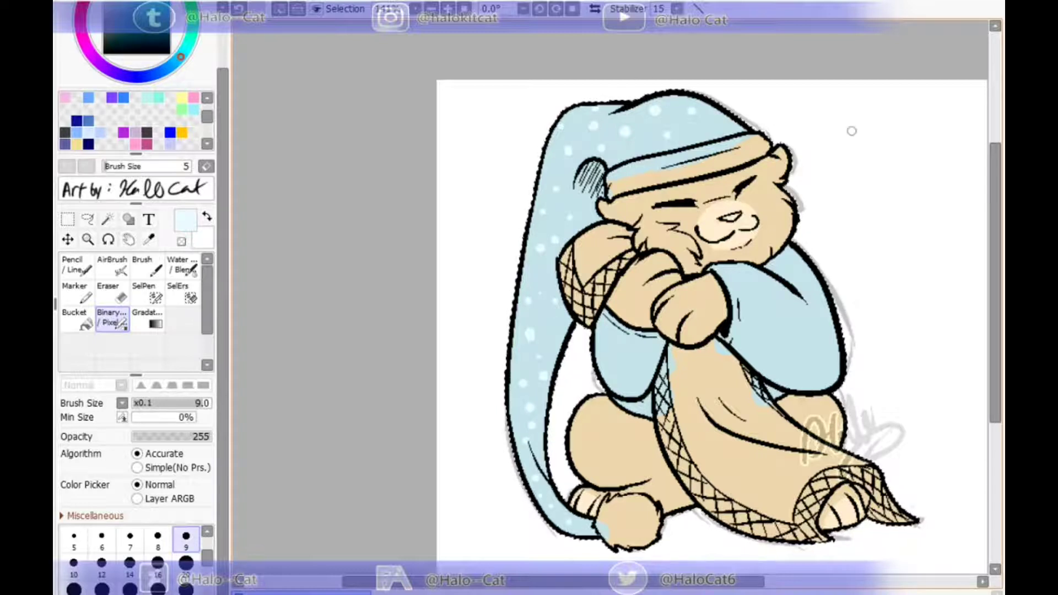
Paint the pompom and the nightcap's brim very pale blue, and colour the nose dark brown.
left_click_drag(616, 522, 648, 539)
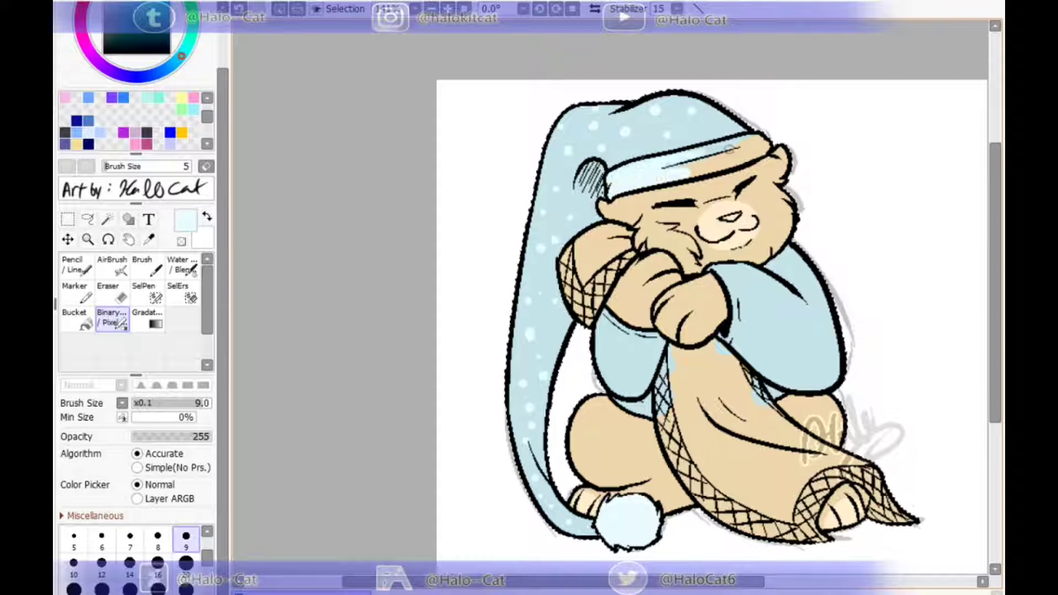
left_click_drag(680, 159, 754, 146)
right_click(694, 232)
left_click_drag(223, 232, 223, 174)
left_click(127, 91)
left_click_drag(724, 218, 737, 216)
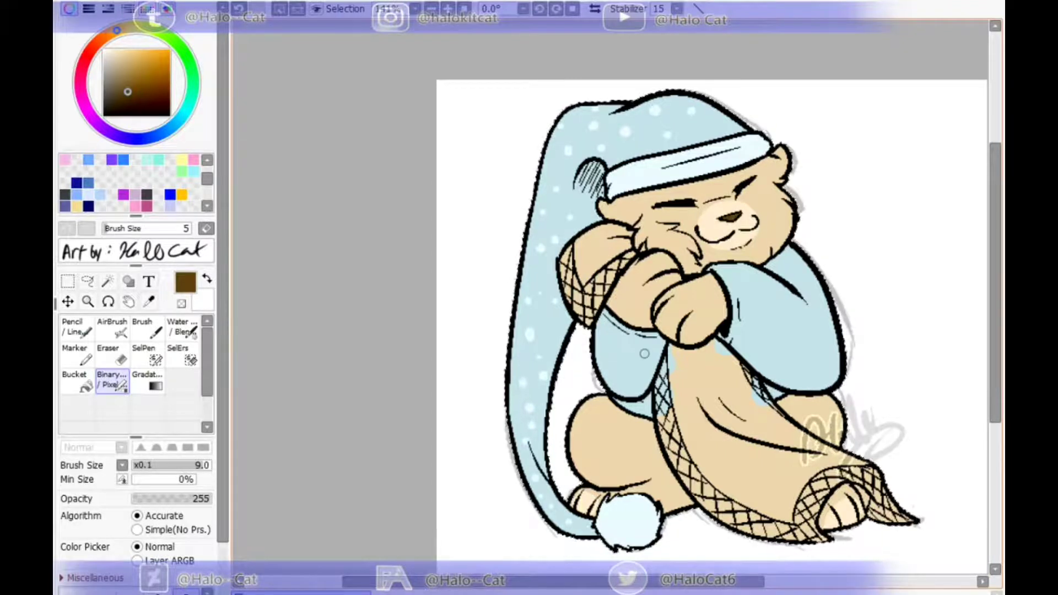
Sample the brim's pale blue and dot the sleeves and shirt with matching polka dots.
right_click(630, 183)
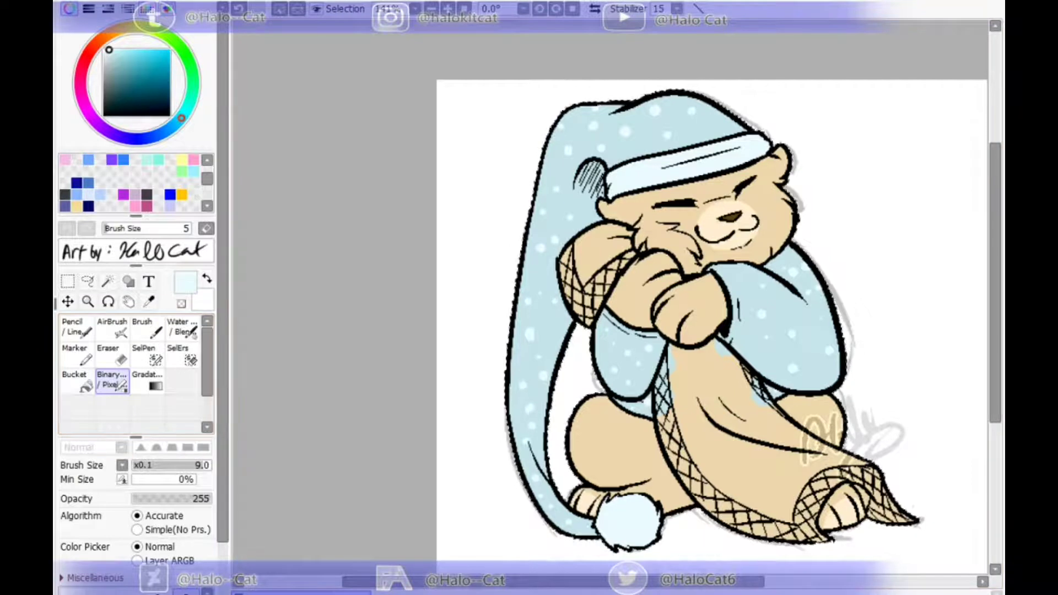
left_click(107, 50)
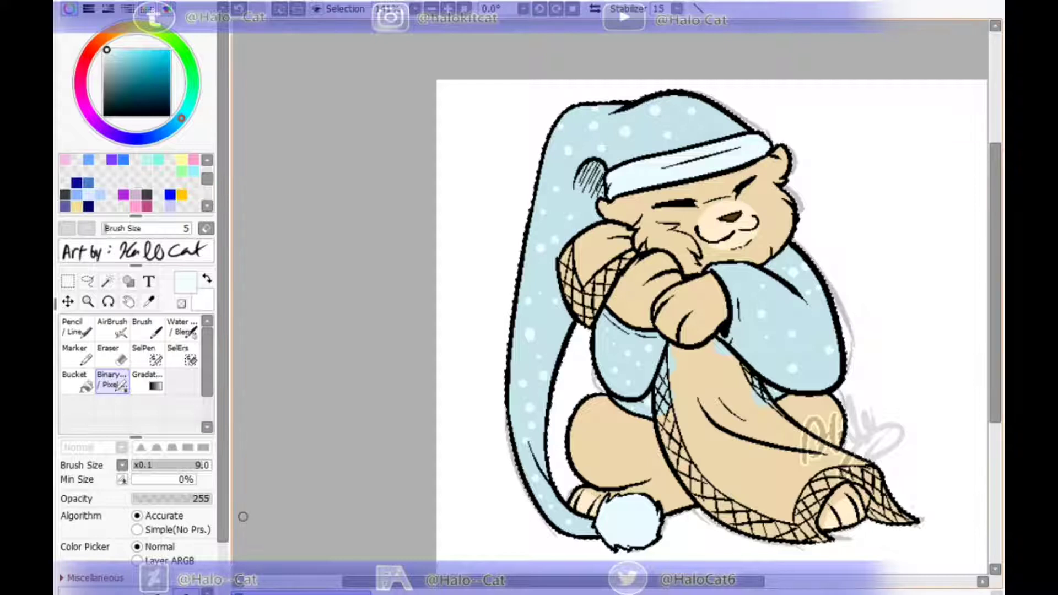
Paint the hanging part of the blanket very pale blue, using brush size 20 for the large areas.
left_click_drag(717, 331, 626, 271)
right_click(650, 353)
right_click(540, 463)
left_click(106, 50)
mouse_move(591, 326)
left_mouse_down()
mouse_move(614, 400)
mouse_move(581, 289)
mouse_move(737, 484)
mouse_move(748, 421)
mouse_move(782, 423)
mouse_move(820, 461)
left_mouse_up()
mouse_move(772, 407)
left_mouse_down()
mouse_move(695, 369)
mouse_move(630, 286)
mouse_move(606, 289)
mouse_move(588, 309)
mouse_move(612, 420)
left_mouse_up()
key("minus")
key("minus")
left_click_drag(223, 441, 223, 494)
left_click(186, 566)
left_click_drag(598, 295, 641, 319)
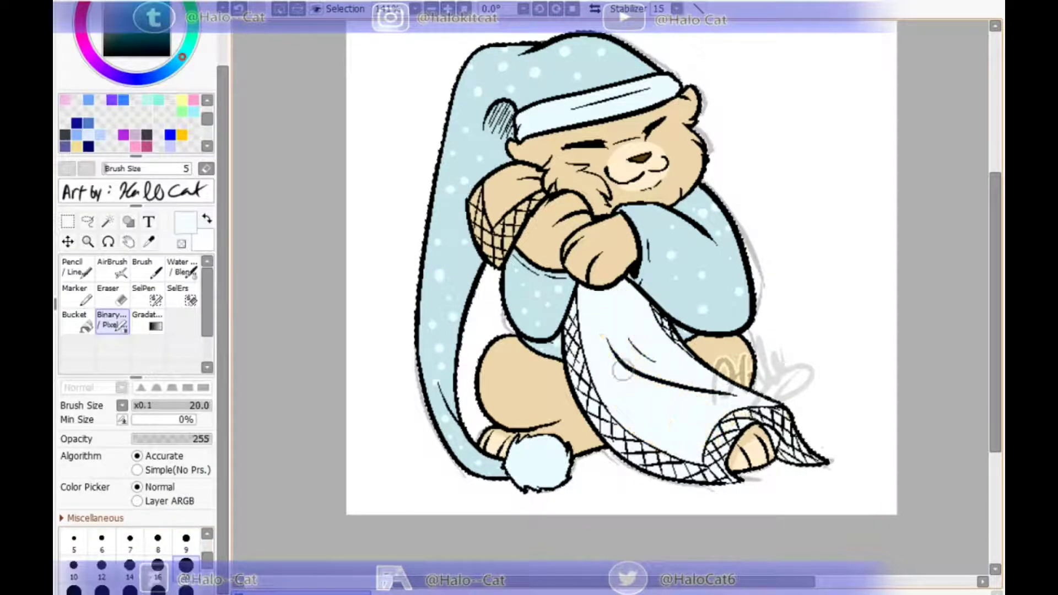
Set the brush size to 14, paint the blanket's bunched upper end very pale blue and touch up the shirt's dots.
left_click(130, 565)
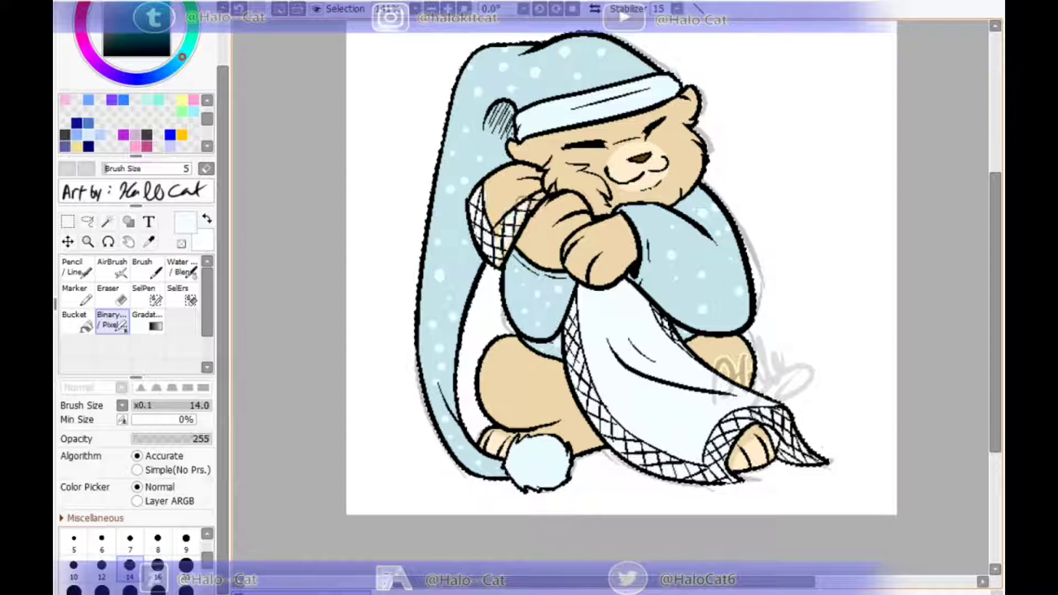
left_click_drag(517, 172, 526, 189)
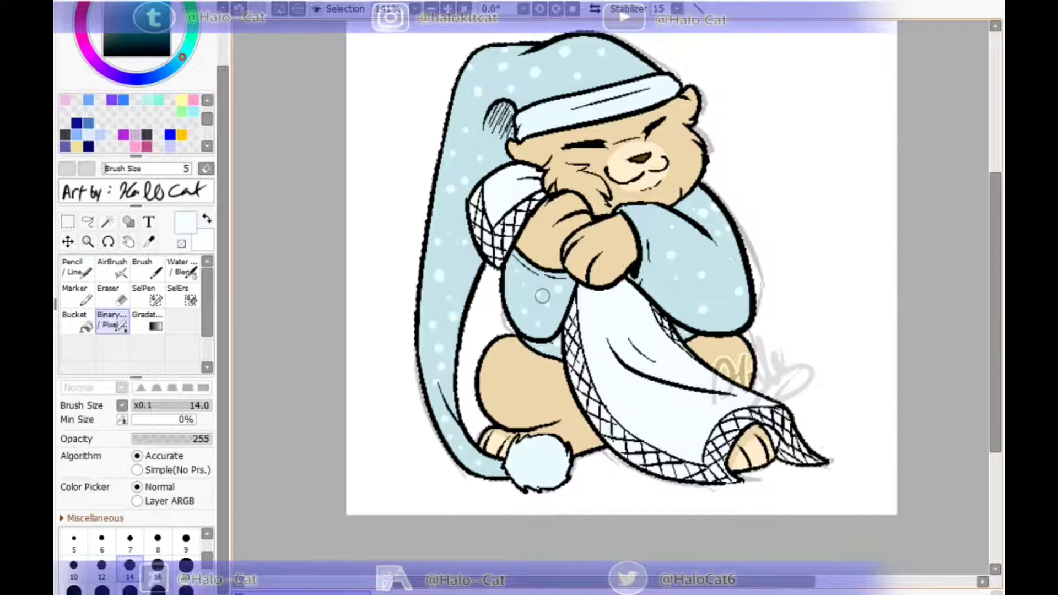
left_click(548, 305)
left_click(523, 285)
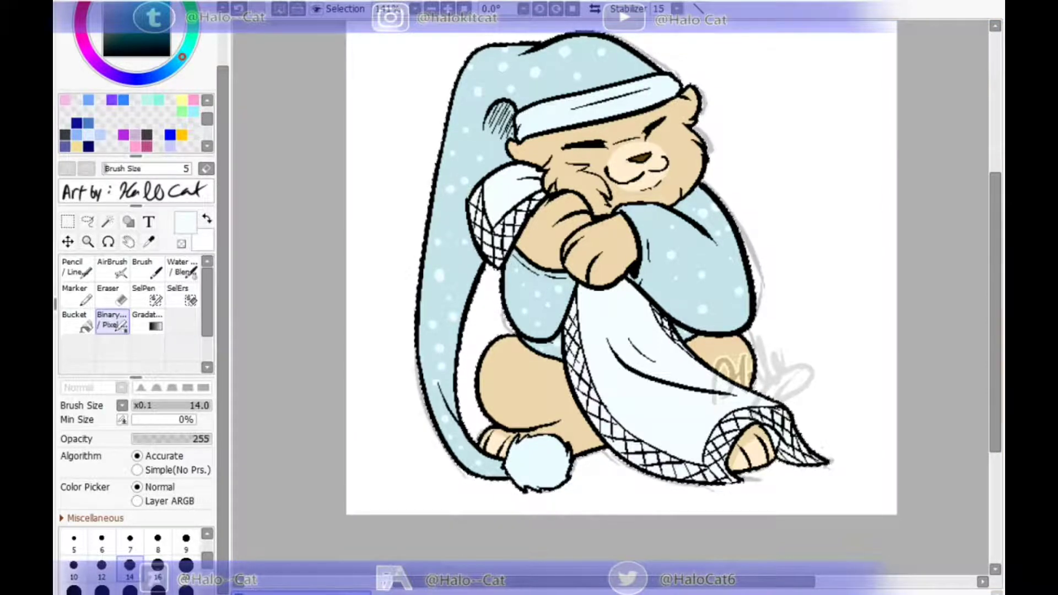
Mix a medium blue and recolour the crosshatched lines along the blanket's border with it.
left_click_drag(222, 237, 223, 173)
left_click_drag(109, 56, 123, 61)
left_click(174, 126)
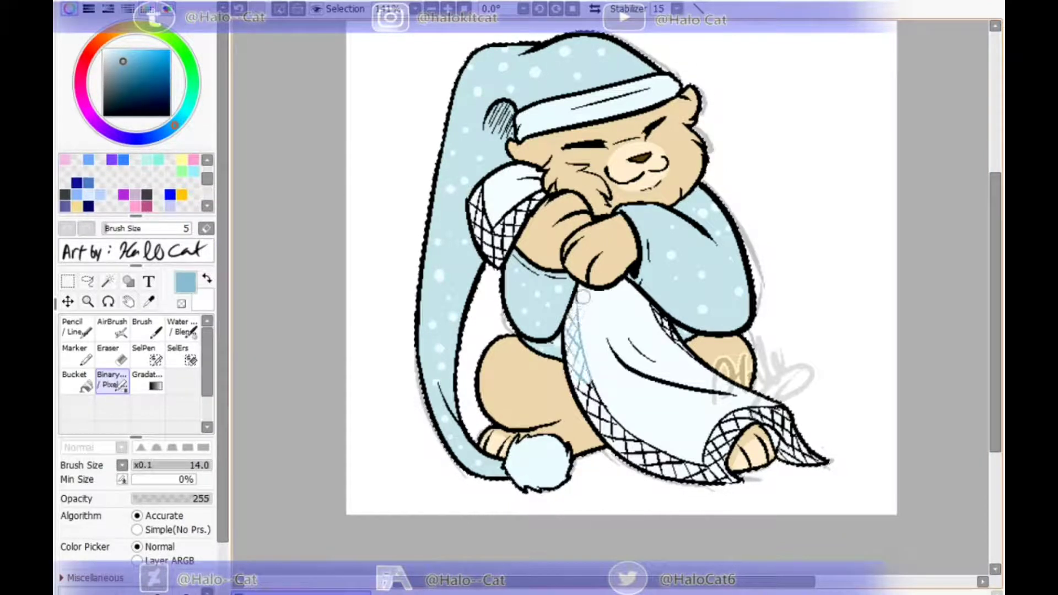
mouse_move(582, 387)
left_mouse_down()
mouse_move(678, 459)
mouse_move(638, 453)
mouse_move(705, 469)
left_mouse_up()
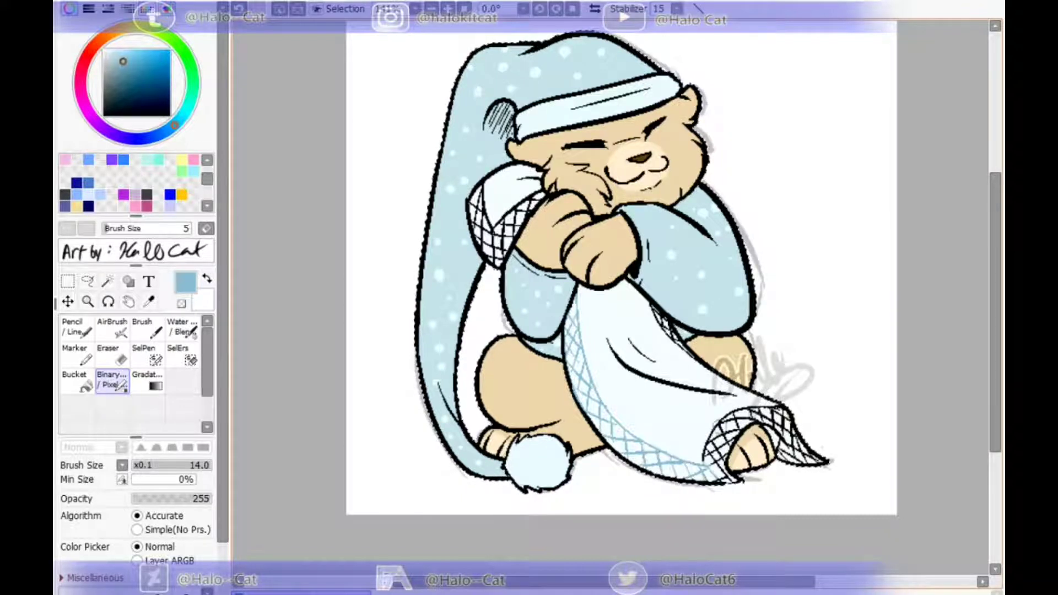
left_click_drag(687, 478, 734, 463)
left_click_drag(776, 416, 811, 459)
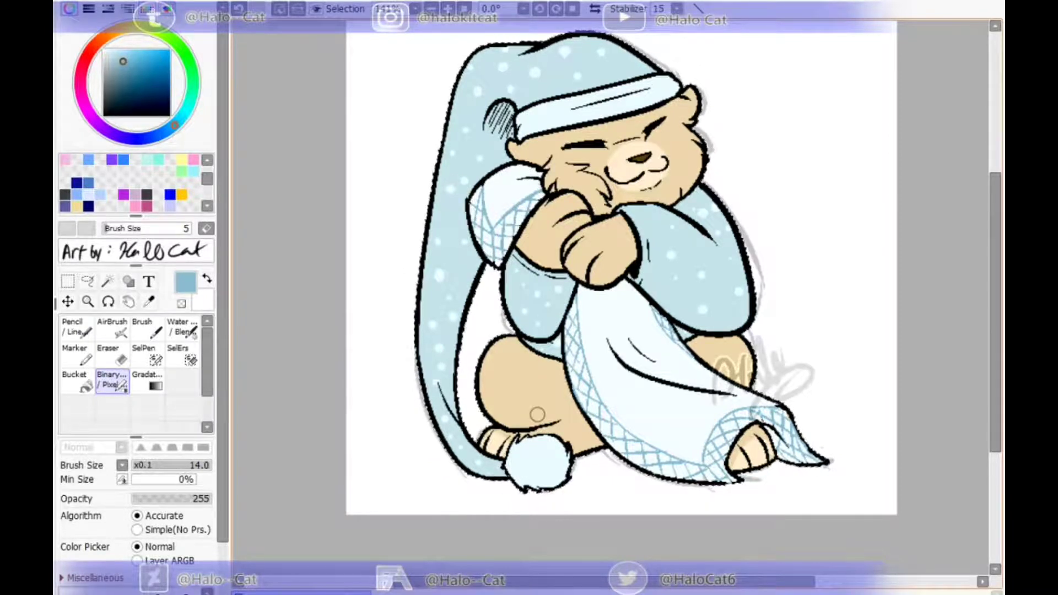
Touch up the crosshatching and outline at the blanket's bunched end with sampled pale blue, medium blue and black.
left_click(554, 178, "alt")
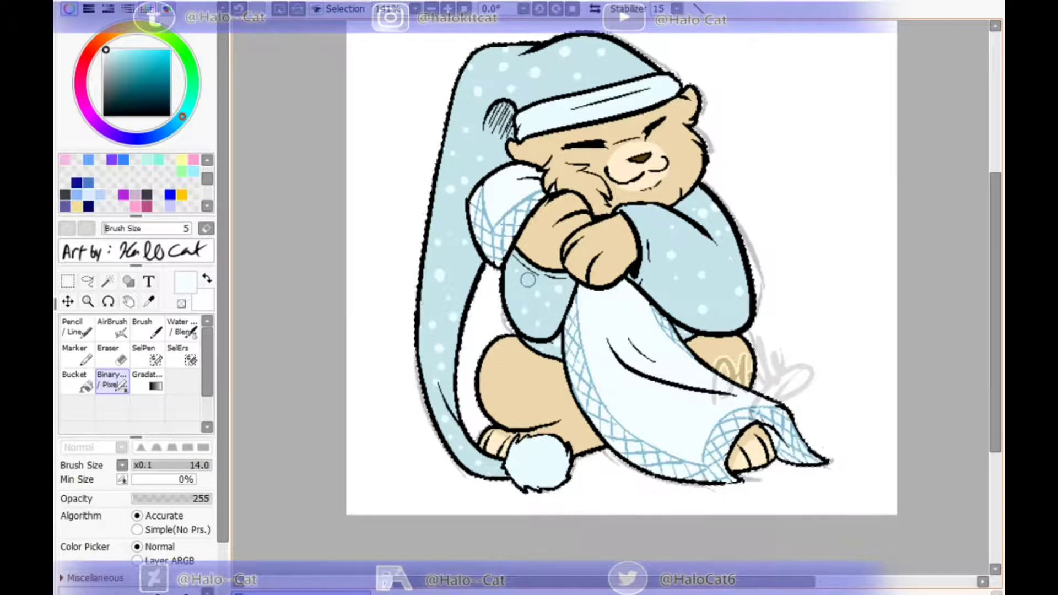
left_click(528, 280, "alt")
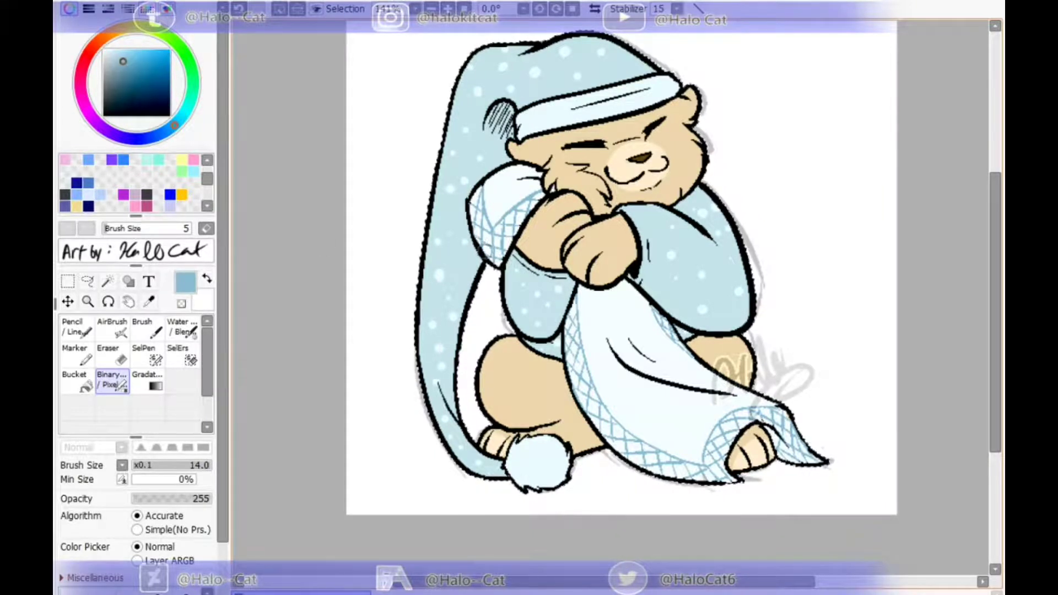
left_click(467, 203, "alt")
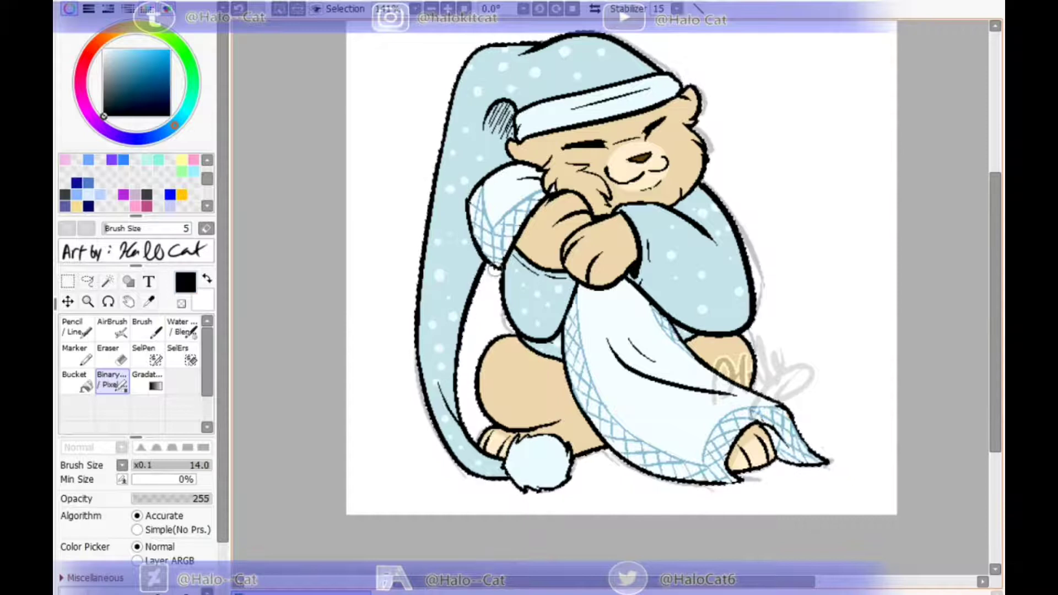
left_click(529, 197, "alt")
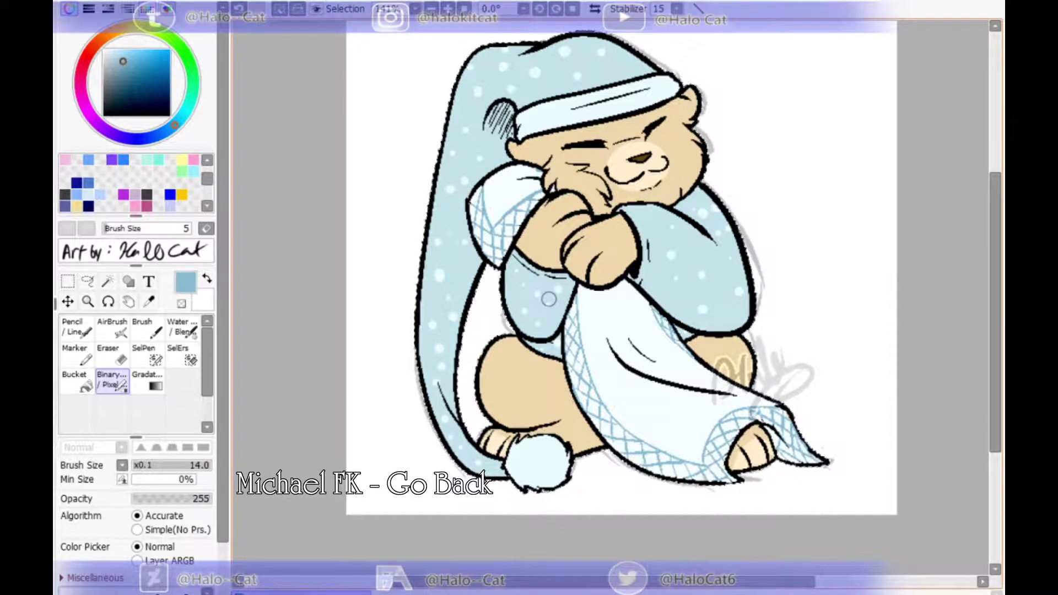
Recolour the face's inner fur lines brown, and the blanket folds and nightcap crease dark grey-teal.
left_click(679, 161, "alt")
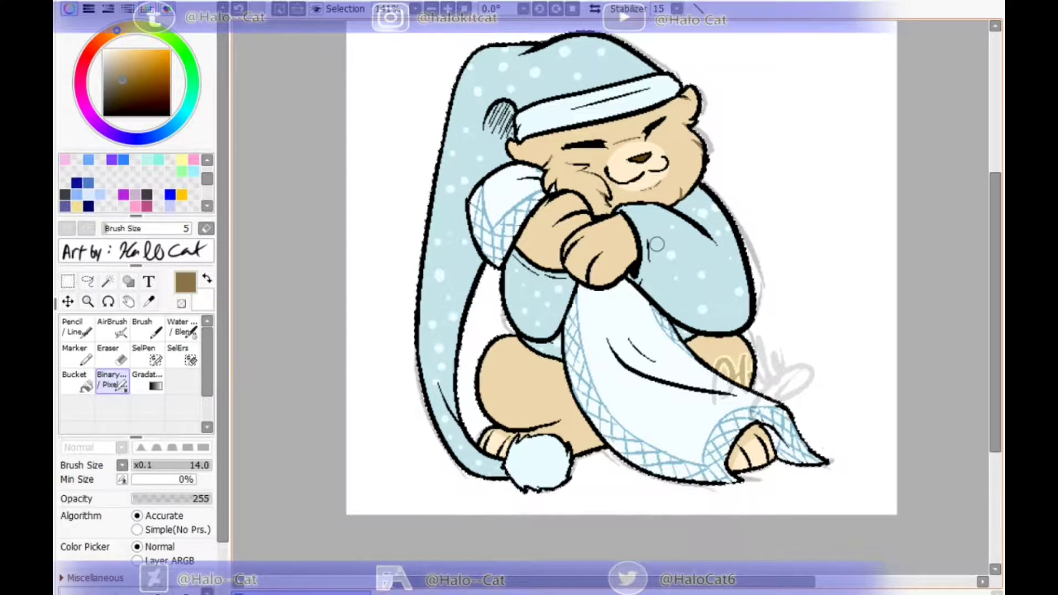
right_click(628, 331)
left_click(110, 84)
left_click_drag(608, 341, 696, 386)
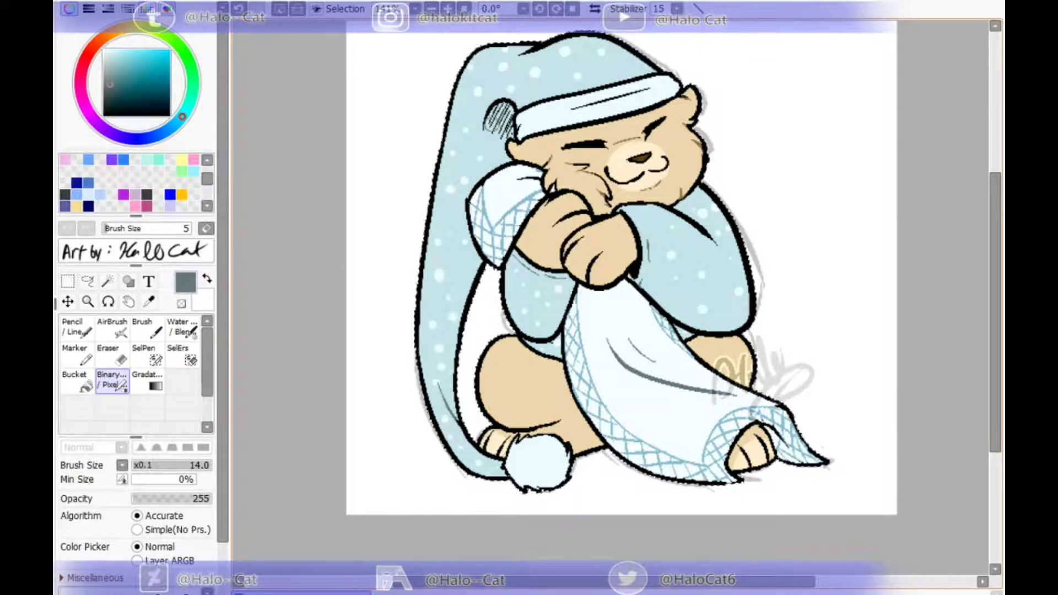
left_click_drag(520, 54, 554, 46)
Paint translucent black shadows on the brim, face, paws, sleeves, blanket, nightcap tail and pompom.
left_click(104, 116)
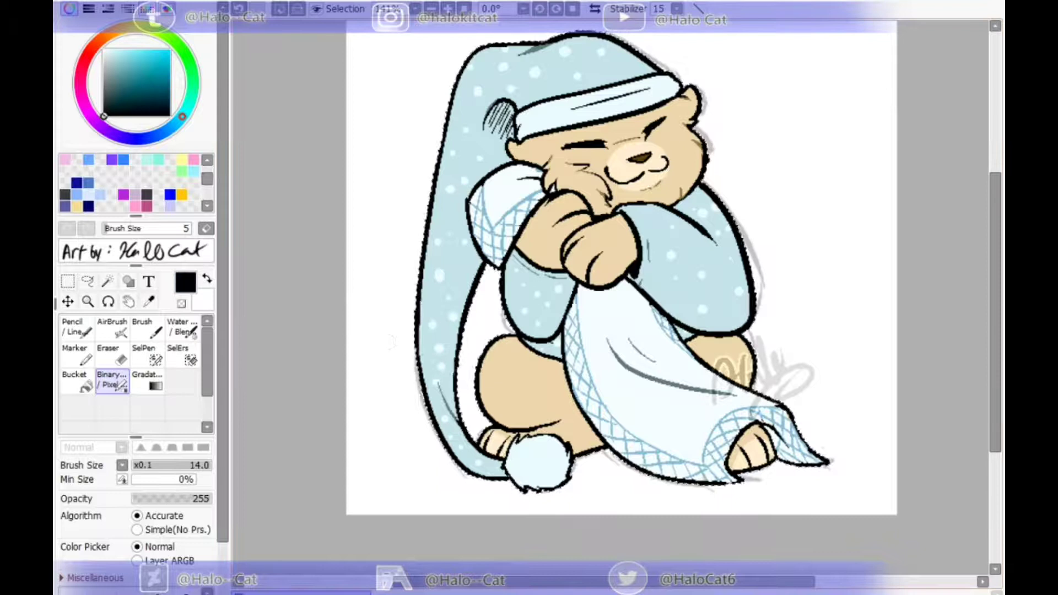
mouse_move(570, 268)
left_mouse_down()
mouse_move(605, 279)
mouse_move(635, 244)
mouse_move(748, 291)
left_mouse_up()
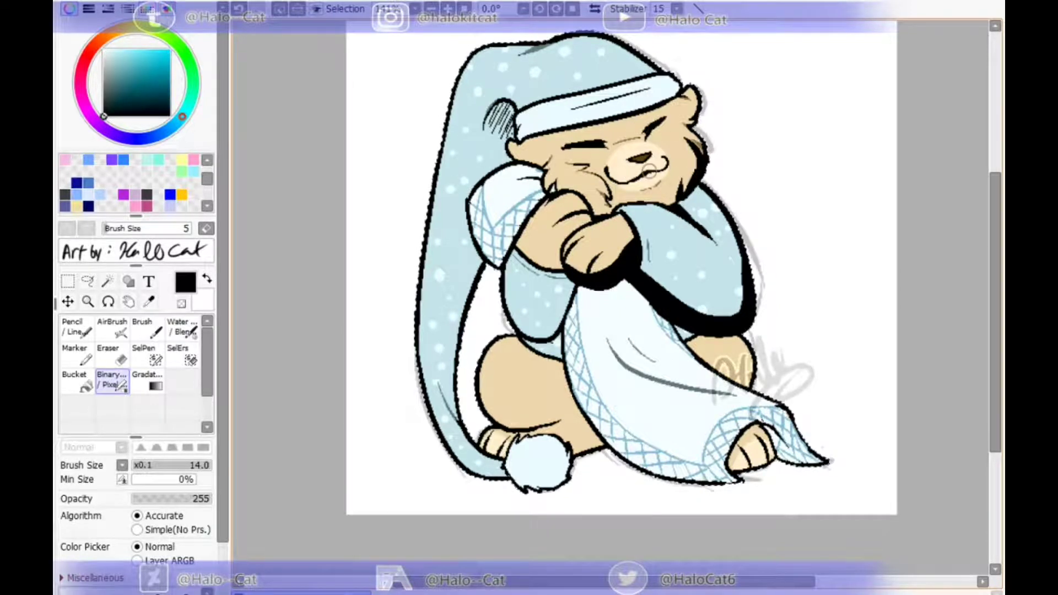
key("ctrl+z")
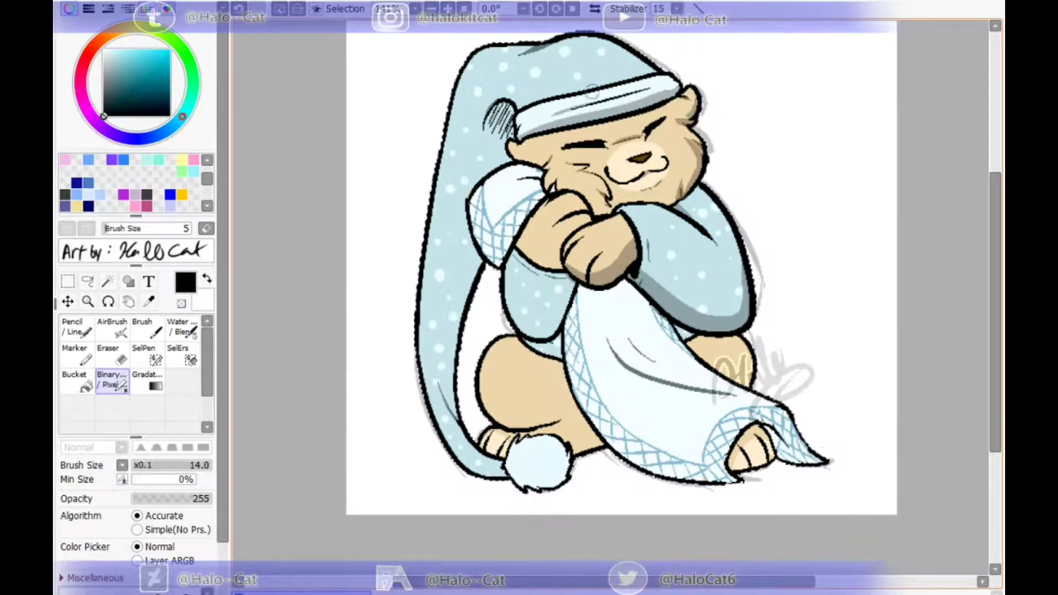
mouse_move(488, 160)
left_mouse_down()
mouse_move(468, 191)
mouse_move(457, 271)
mouse_move(466, 241)
mouse_move(484, 288)
mouse_move(474, 263)
mouse_move(450, 398)
mouse_move(464, 218)
mouse_move(451, 338)
mouse_move(458, 227)
mouse_move(450, 268)
left_mouse_up()
mouse_move(513, 473)
left_mouse_down()
mouse_move(528, 484)
mouse_move(562, 470)
left_mouse_up()
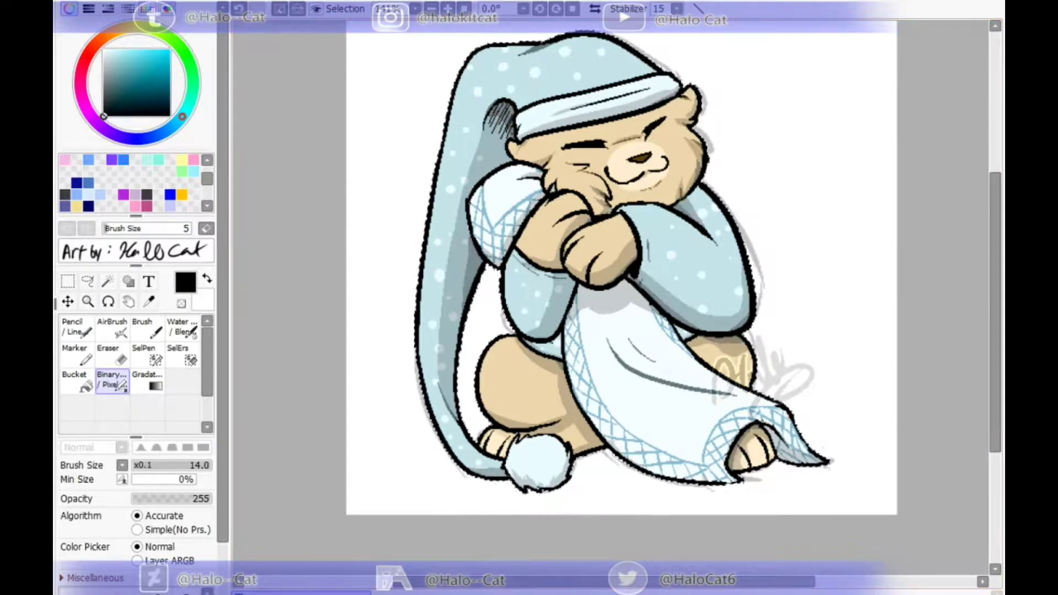
Paint white highlights on the face and nightcap, switching between white and transparent to refine them.
left_click(104, 50)
scroll(621, 274, "up", 1)
left_click_drag(617, 164, 640, 158)
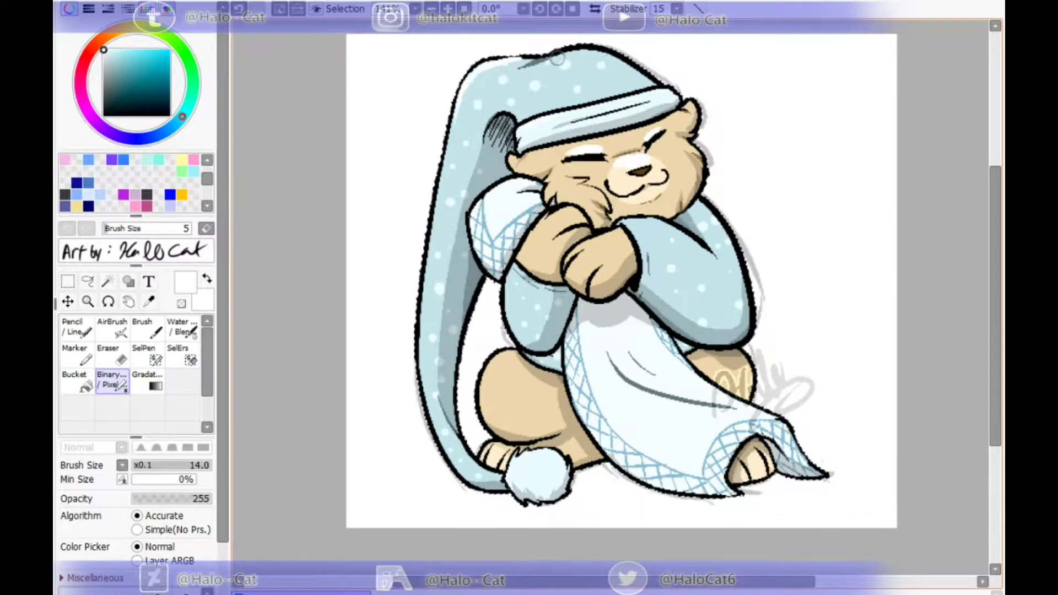
key("minus")
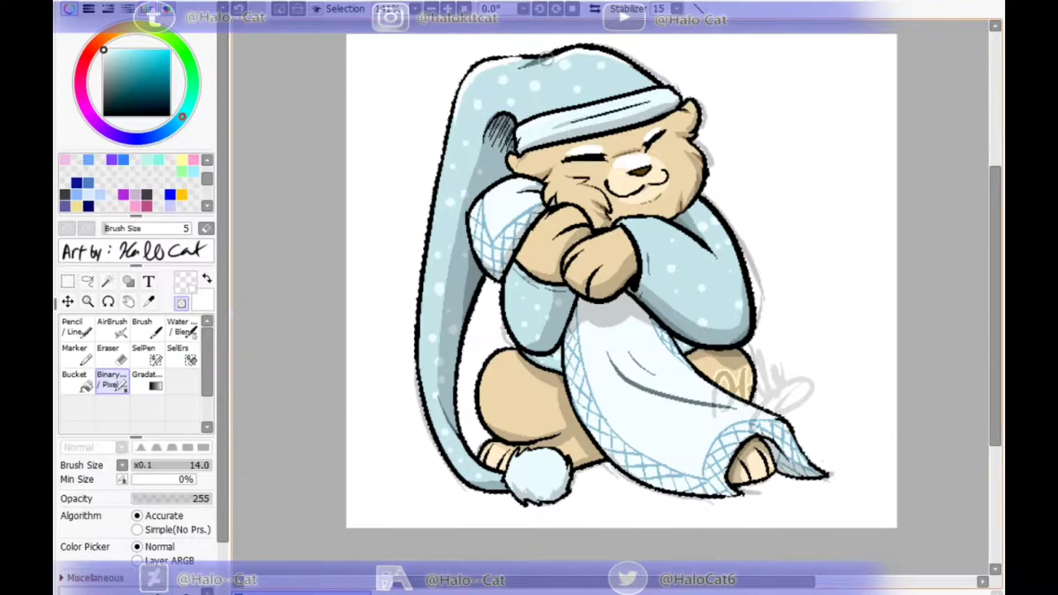
key("minus")
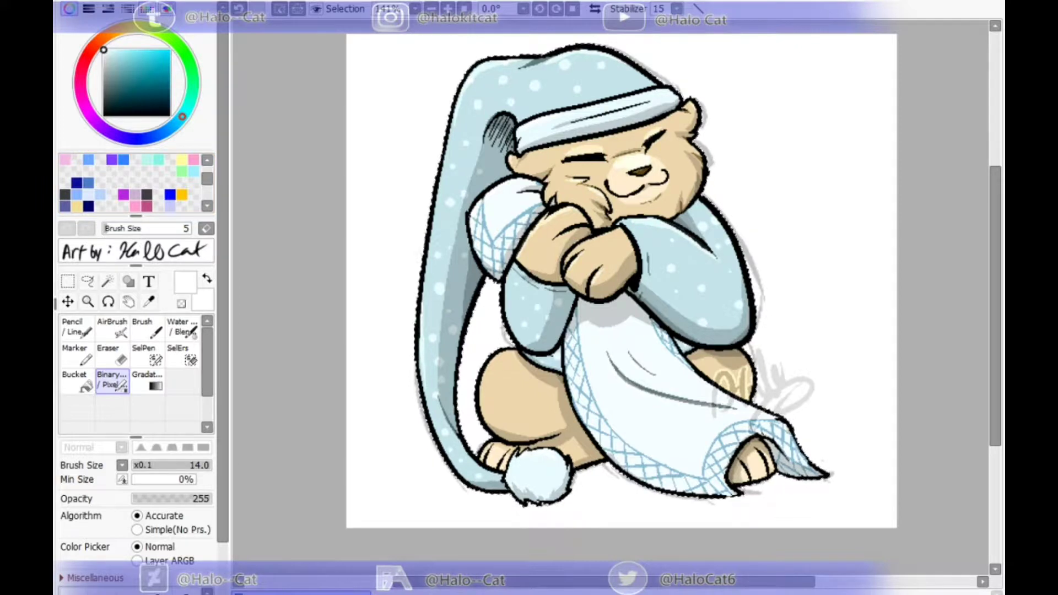
Clear the selection, set the binary brush to size 400 and stamp a bright blue circle behind the character.
scroll(601, 205, "down", 1)
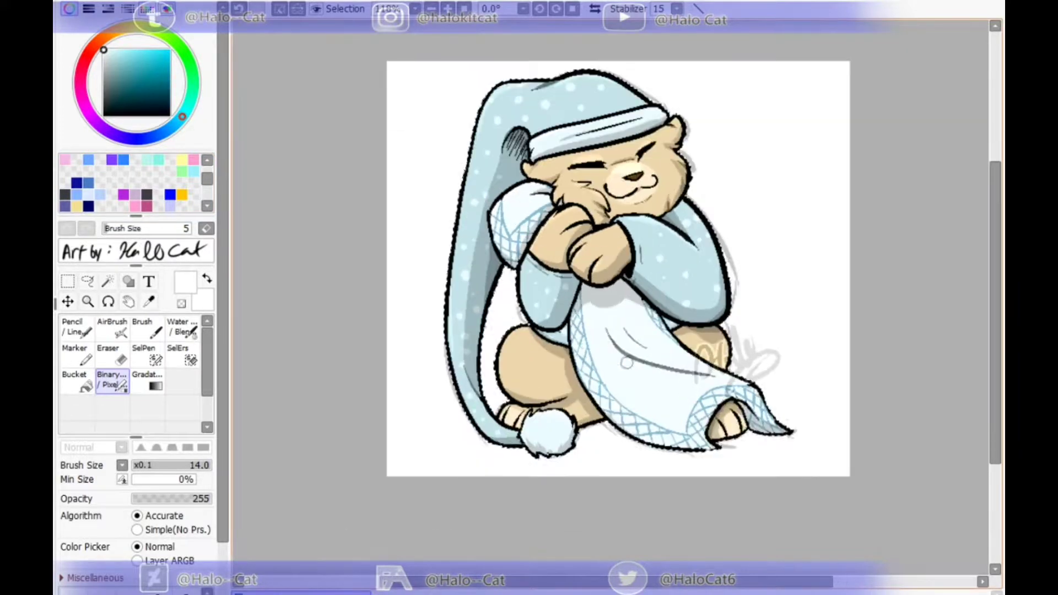
left_click(88, 282)
key("ctrl+d")
scroll(117, 361, "down", 2)
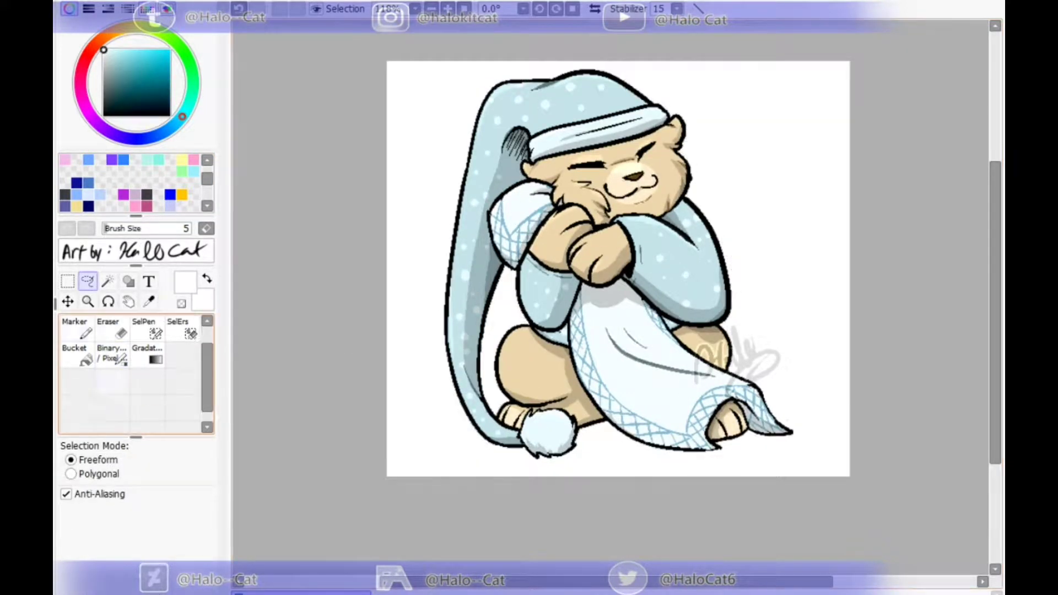
left_click(113, 340)
scroll(135, 298, "down", 2)
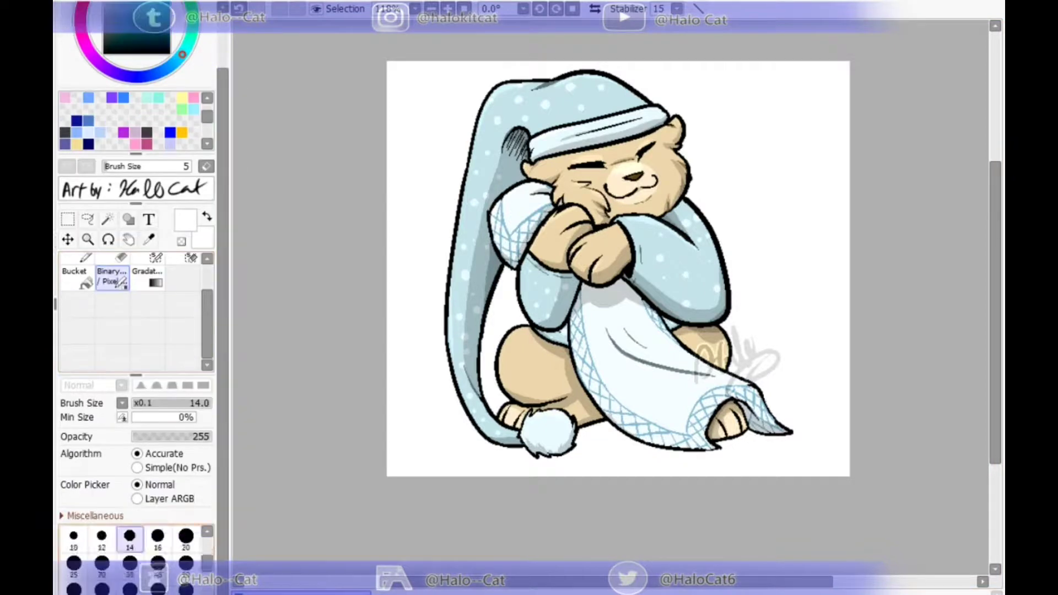
left_click(74, 563)
scroll(135, 331, "up", 2)
left_click(170, 194)
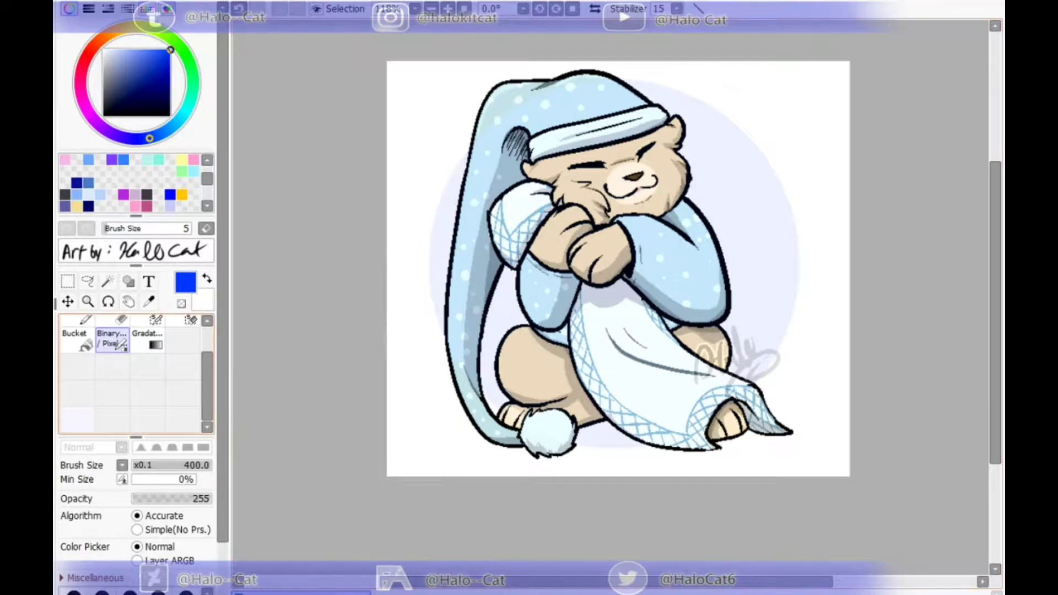
left_click(628, 281)
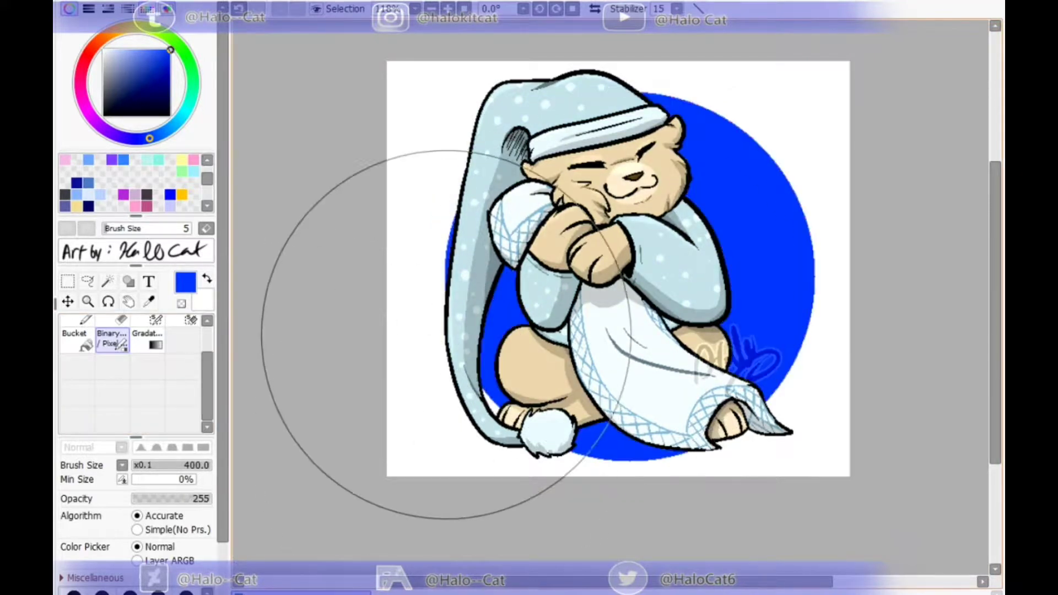
Blend the nightcap's pale blue into the background circle with a reversed circular gradation from foreground colour to transparency.
scroll(452, 328, "up", 2)
left_click(162, 63)
right_click(478, 190)
left_click(147, 340)
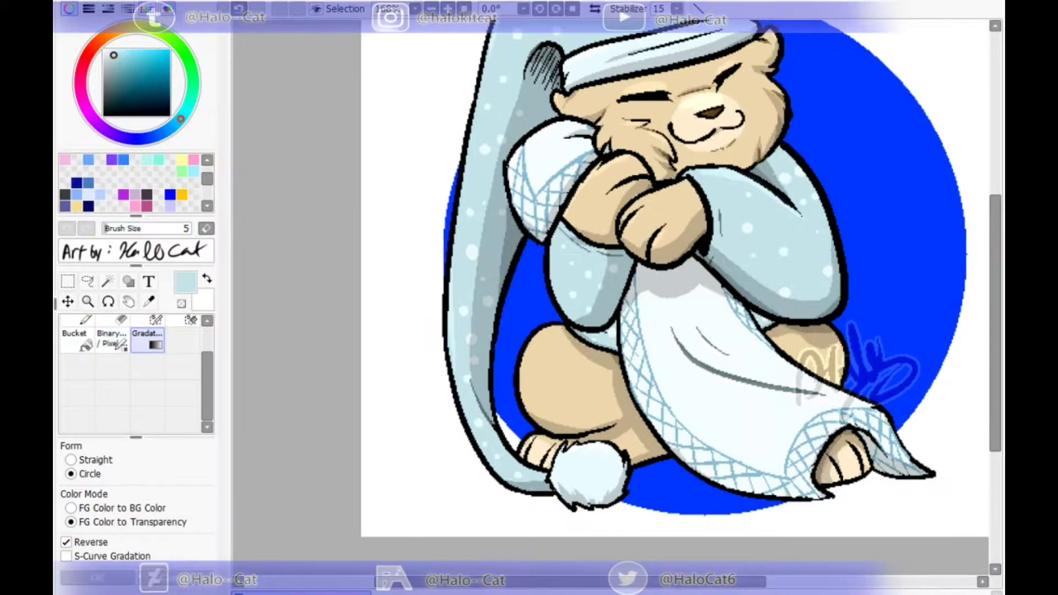
key("Home")
left_click_drag(377, 114, 620, 444)
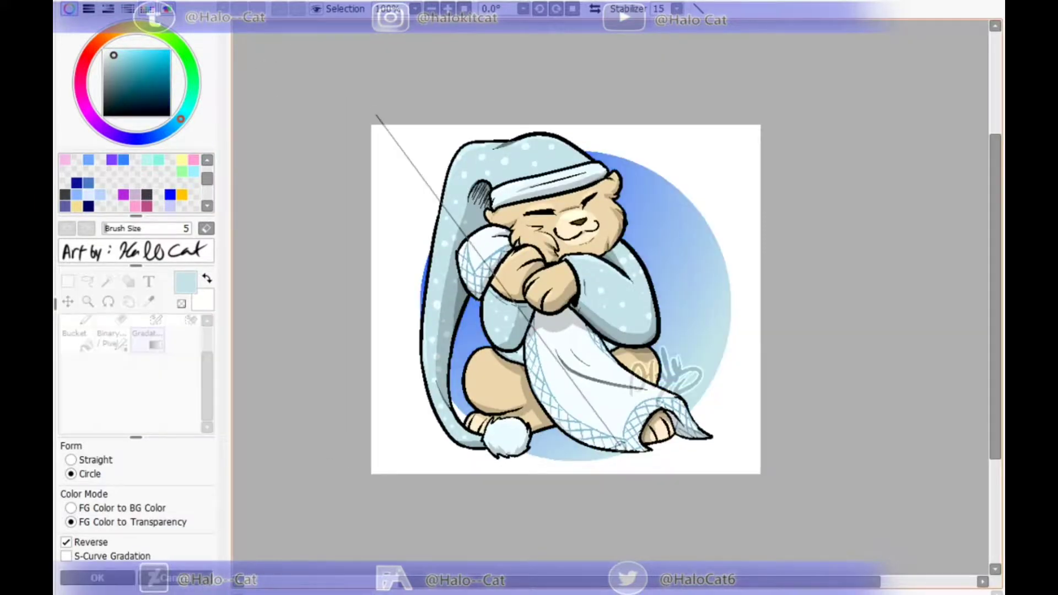
left_click_drag(265, 207, 700, 309)
key("Return")
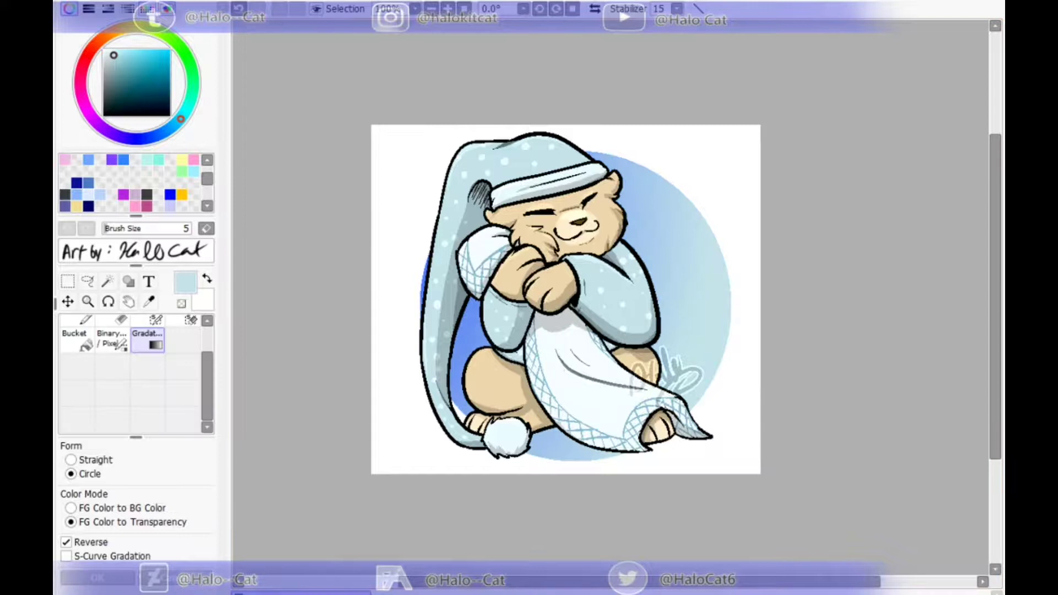
Sample blue from the background circle and set up the Binary brush with size 20.
right_click(469, 344)
left_click(112, 340)
left_click_drag(223, 309, 223, 334)
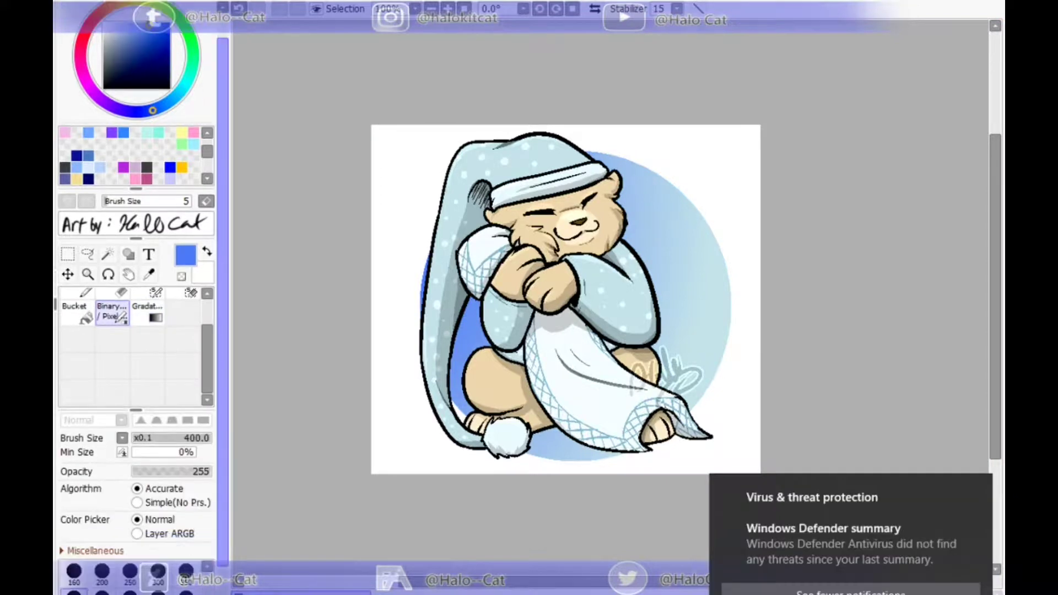
left_click(978, 488)
left_click_drag(222, 499, 223, 530)
left_click_drag(207, 583, 207, 570)
left_click(186, 540)
left_click(207, 531)
left_click(186, 539)
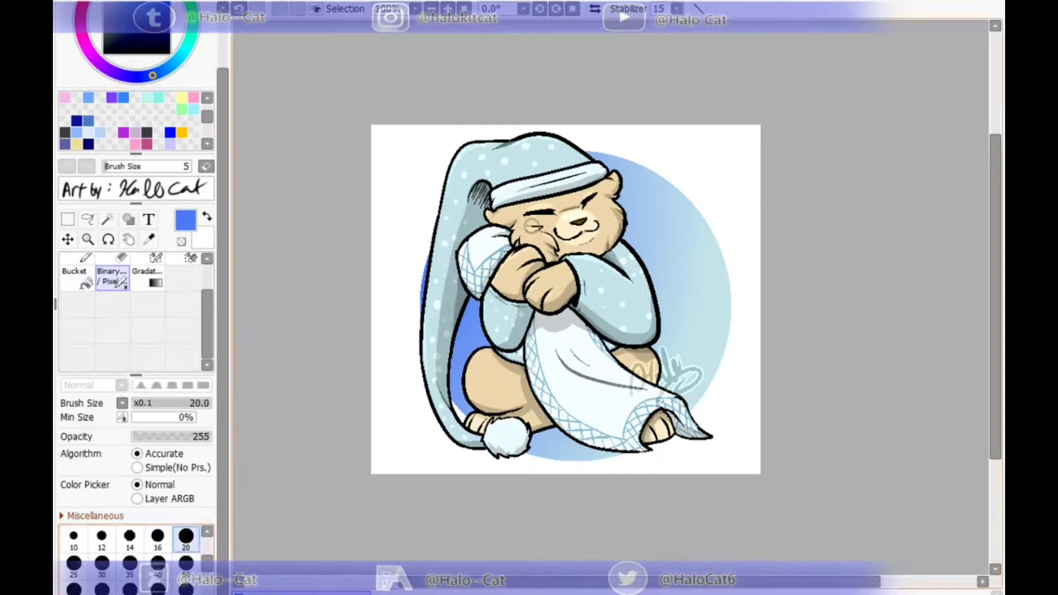
Paint diagonal streaks across the background circle, sampling progressively lighter blues from its gradient.
right_click(472, 332)
mouse_move(473, 321)
left_mouse_down()
mouse_move(457, 353)
mouse_move(479, 313)
left_mouse_up()
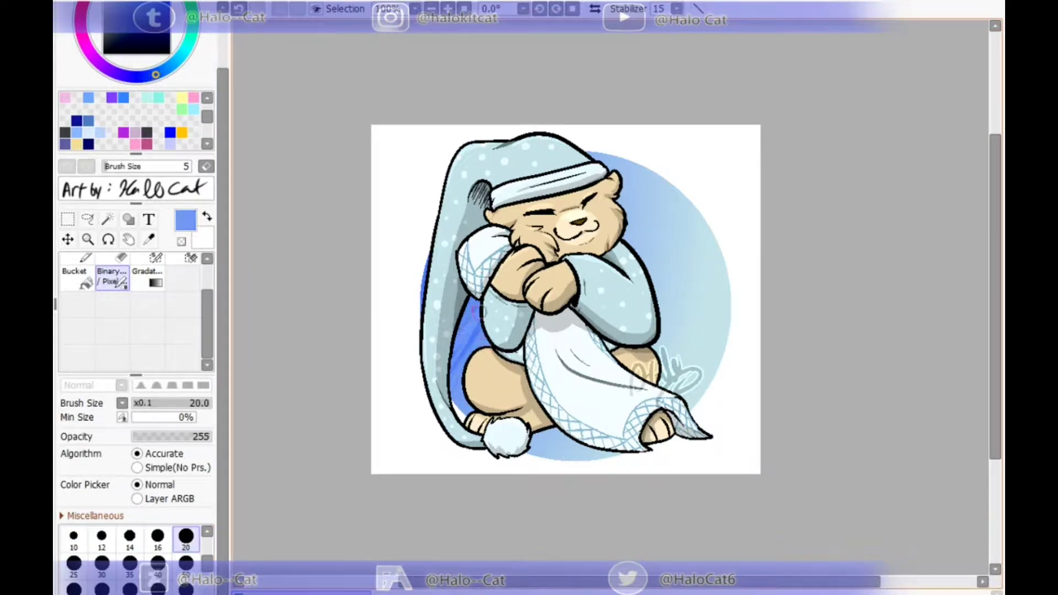
right_click(632, 196)
left_click_drag(638, 200, 662, 180)
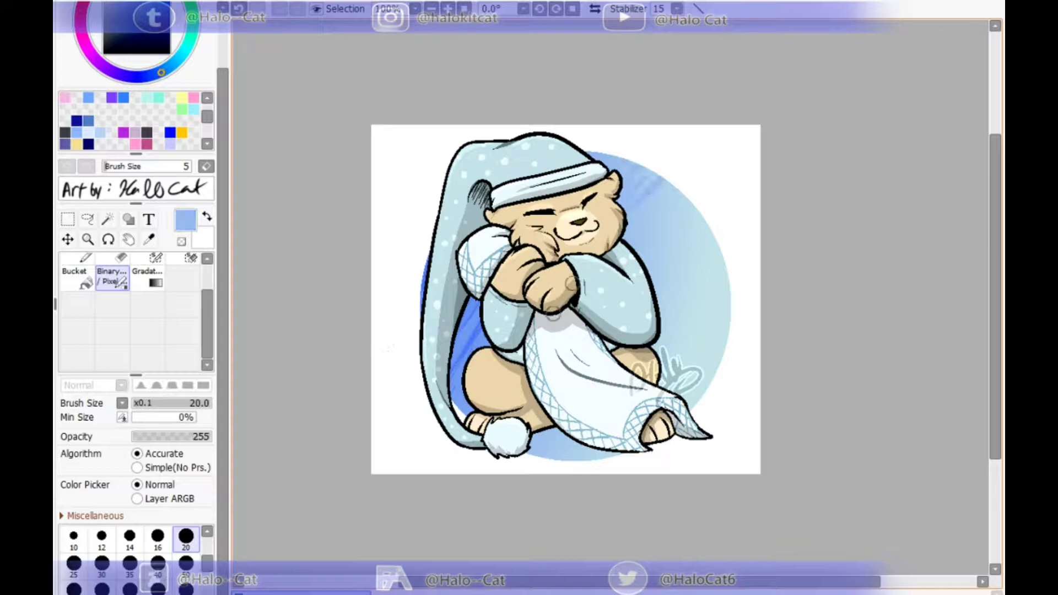
left_click_drag(644, 235, 701, 204)
right_click(711, 223)
mouse_move(659, 287)
left_mouse_down()
mouse_move(712, 239)
mouse_move(645, 267)
left_mouse_up()
left_click_drag(689, 202, 644, 262)
left_click_drag(711, 245, 661, 295)
left_click_drag(702, 220, 653, 278)
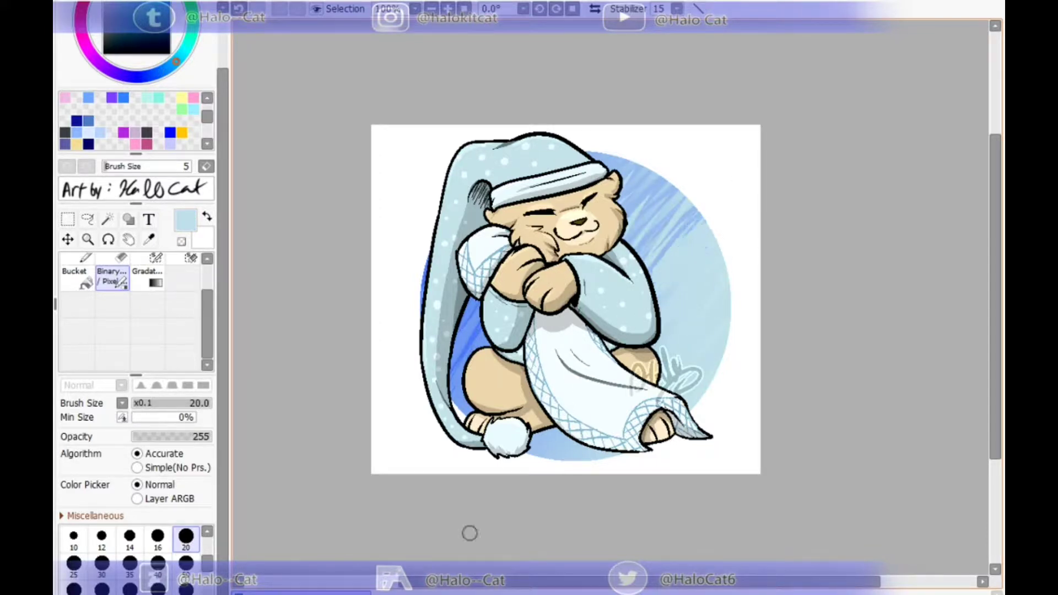
Undo the diagonal streaks on the background circle and hide the bear's colour layers.
key("ctrl+z")
key("ctrl+z")
key("ctrl+z")
key("ctrl+z")
key("ctrl+z")
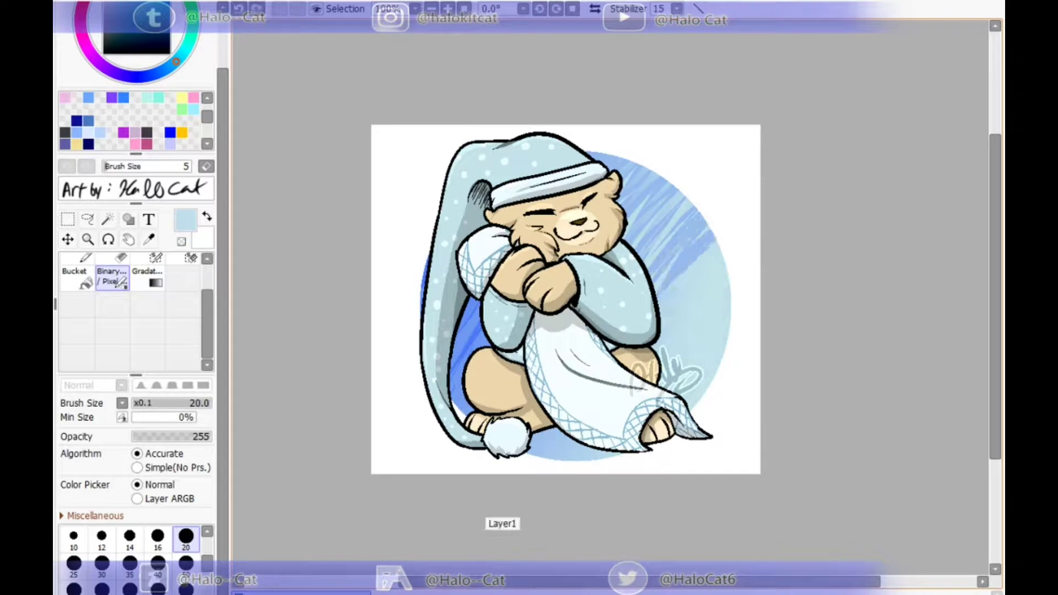
key("ctrl+z")
key("ctrl+z")
key("ctrl+z")
key("ctrl+z")
key("ctrl+z")
key("ctrl+z")
key("ctrl+z")
key("ctrl+z")
key("ctrl+z")
key("ctrl+z")
key("ctrl+z")
key("ctrl+z")
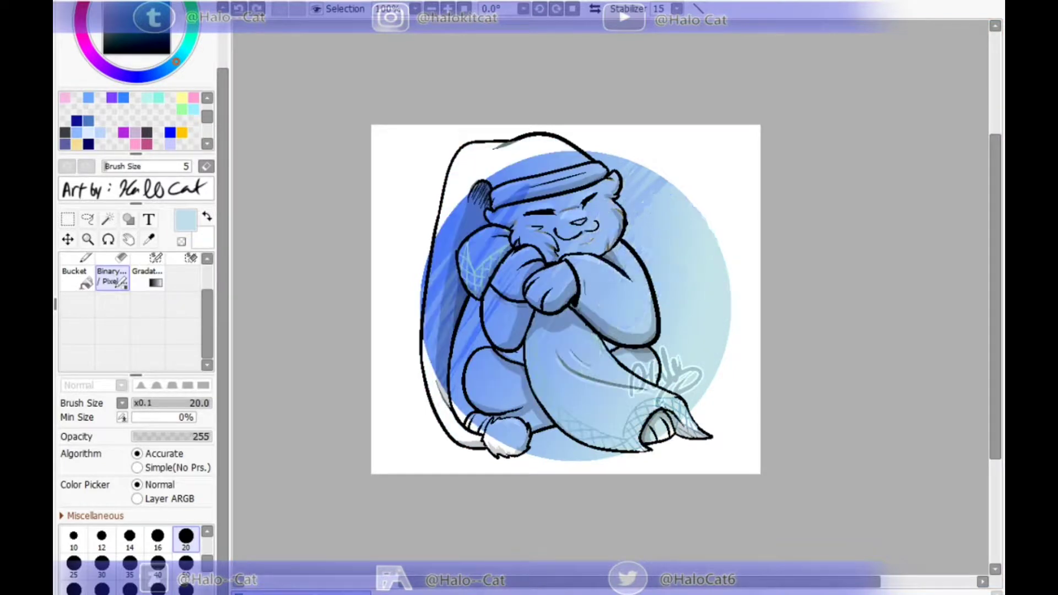
key("ctrl+z")
key("ctrl+z")
key("ctrl+z")
key("ctrl+z")
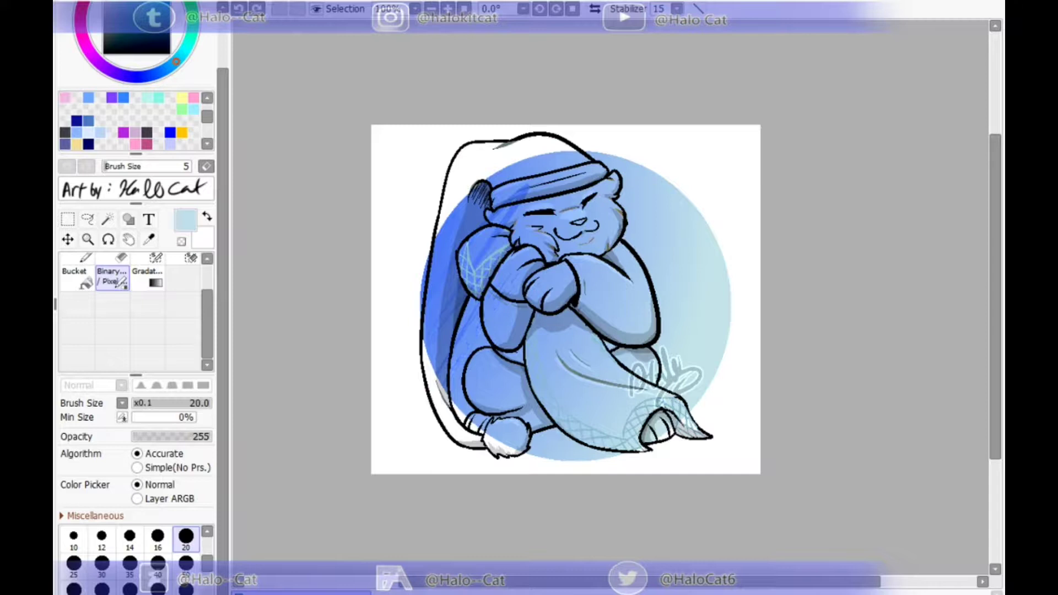
Set the brush size to 50 and paint broad diagonal bands in sampled blues from the circle's dark upper-left side through its middle.
right_click(443, 252)
left_click(185, 566)
mouse_move(391, 323)
left_mouse_down()
mouse_move(532, 148)
mouse_move(436, 333)
mouse_move(439, 349)
left_mouse_up()
right_click(554, 165)
right_click(617, 165)
left_click_drag(579, 177, 454, 387)
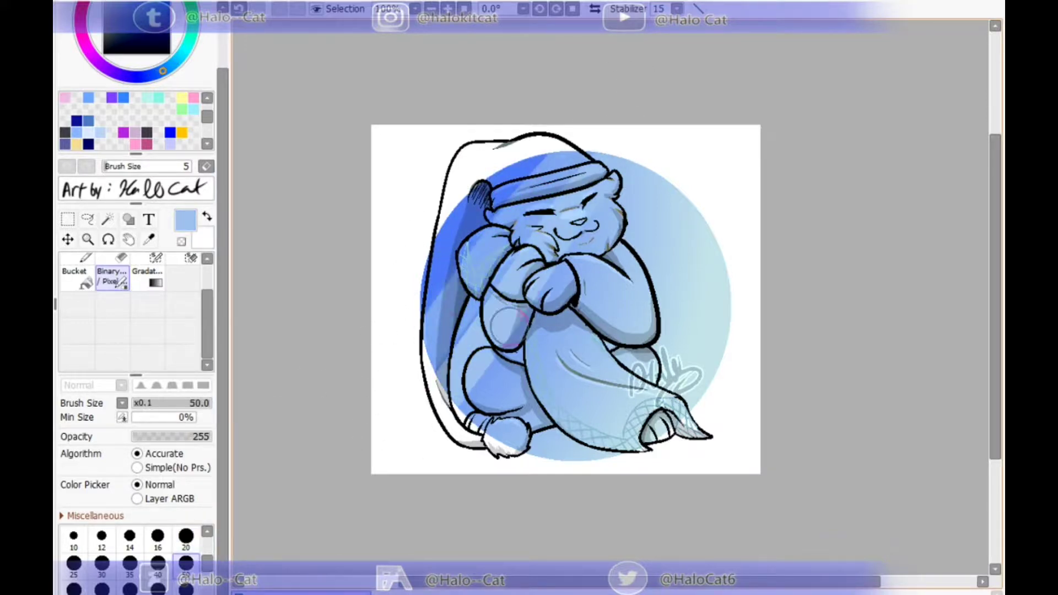
left_click_drag(640, 197, 479, 409)
left_click_drag(685, 185, 473, 464)
Paint broad diagonal bands in sampled pale blues across the lower-right part of the background circle.
right_click(682, 238)
left_click_drag(678, 248, 525, 432)
left_click_drag(649, 359, 561, 445)
right_click(702, 300)
left_click_drag(739, 278, 588, 466)
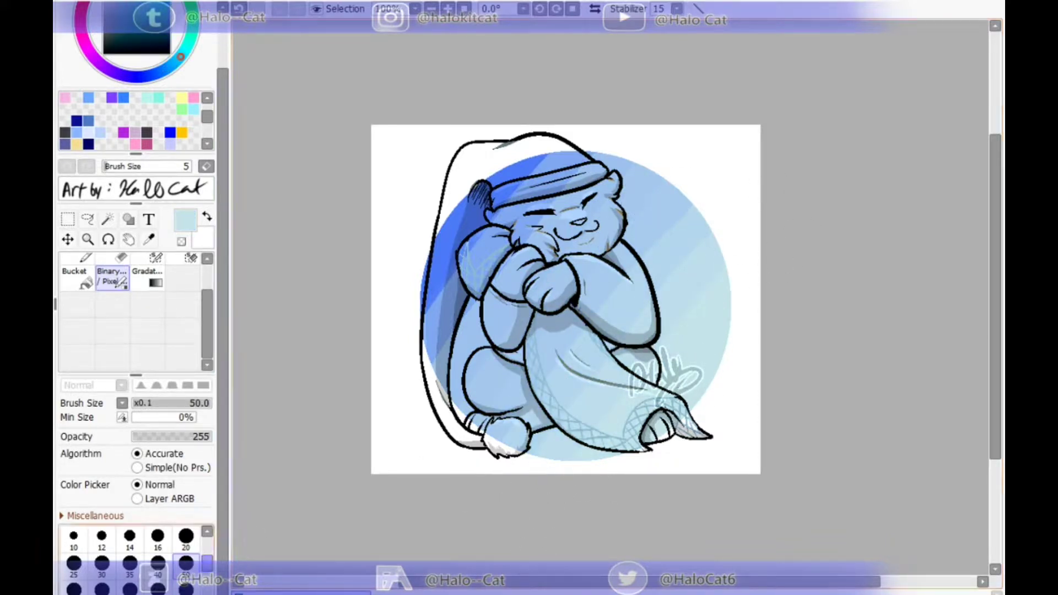
Set the brush size to 20 and paint thin diagonal streaks over the band edges, sampling neighbouring blues from the circle.
left_click(186, 539)
right_click(521, 172)
left_click_drag(552, 156, 428, 317)
left_click_drag(559, 157, 431, 335)
right_click(531, 188)
left_click_drag(534, 179, 461, 268)
key("ctrl+z")
right_click(527, 207)
left_click_drag(497, 228, 474, 259)
left_click_drag(526, 189, 435, 290)
right_click(576, 193)
left_click_drag(573, 165, 425, 391)
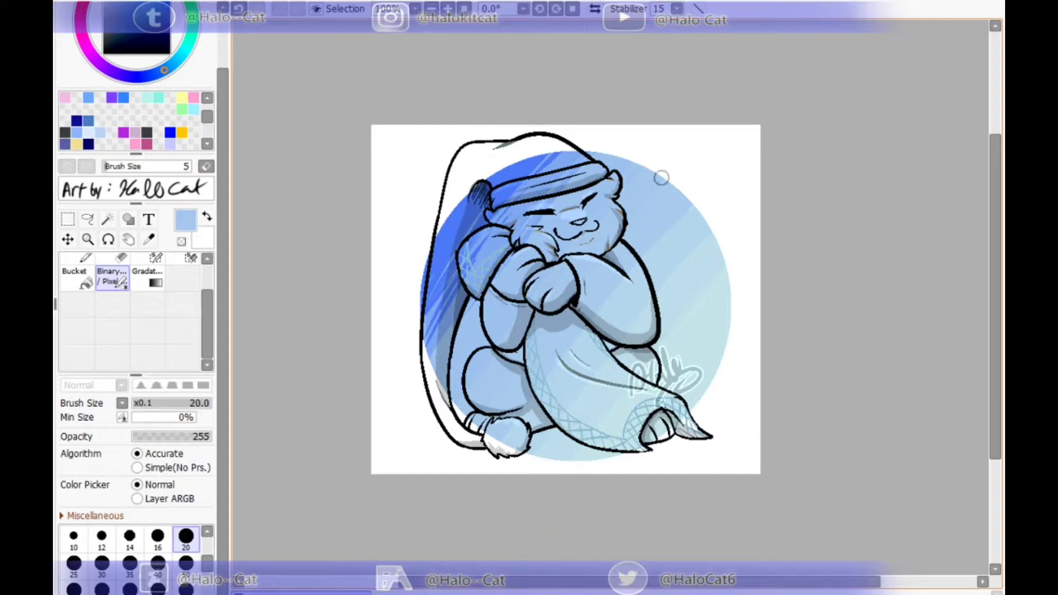
left_click(584, 335, "alt")
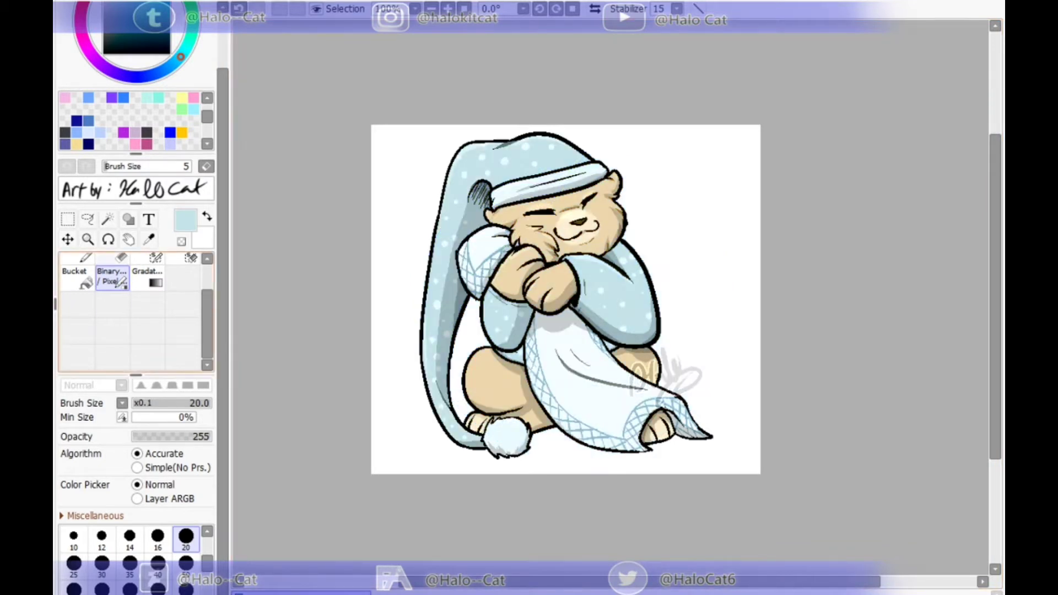
Select the bear's silhouette using All Similar Colored Pixels on the merged image and an inverted selection, and fill it with white.
left_click(108, 219)
left_click(109, 542)
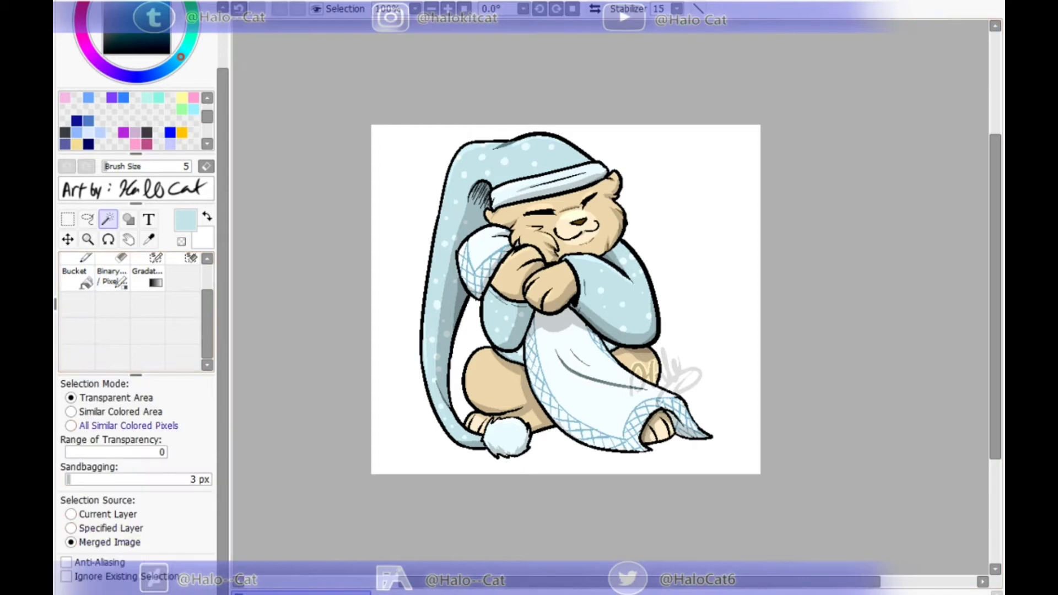
left_click(128, 426)
left_click(401, 309)
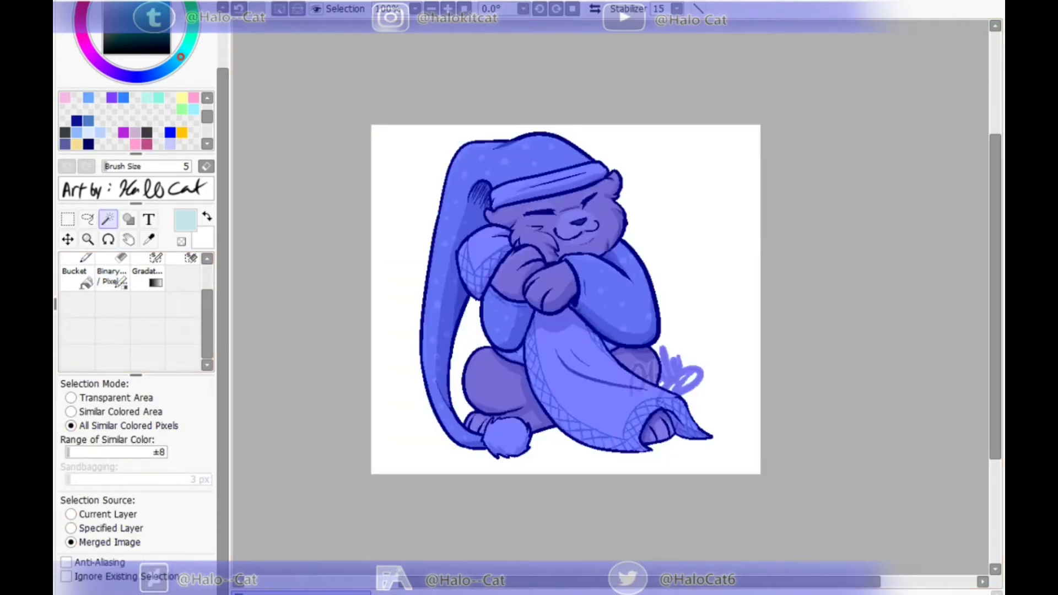
left_click(77, 277)
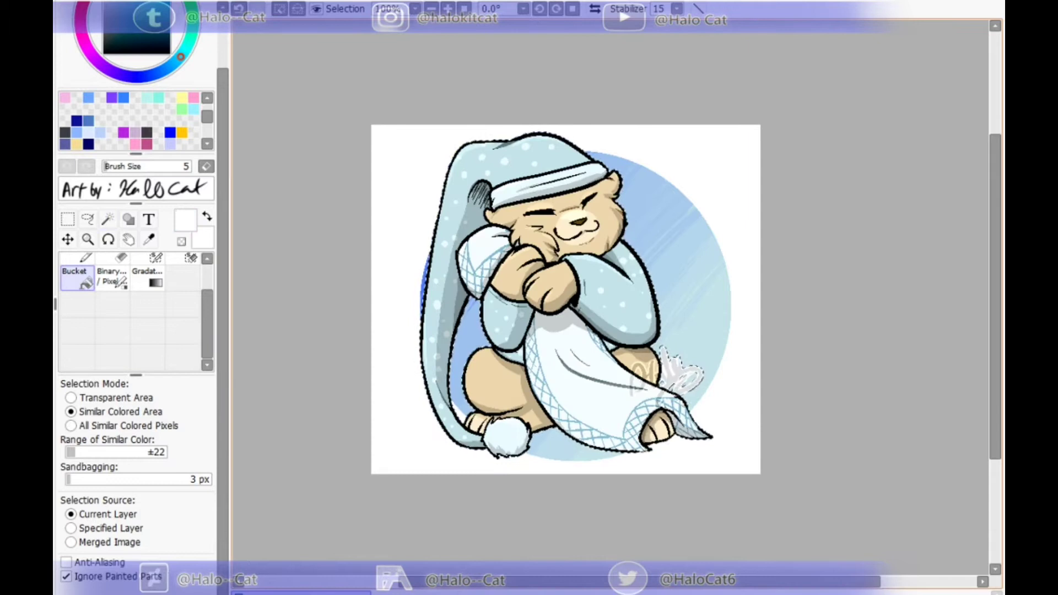
Clear the selection and apply a white outline around the bear and signature with the Outline filter.
left_click(87, 219)
key("ctrl+d")
left_click(144, 342)
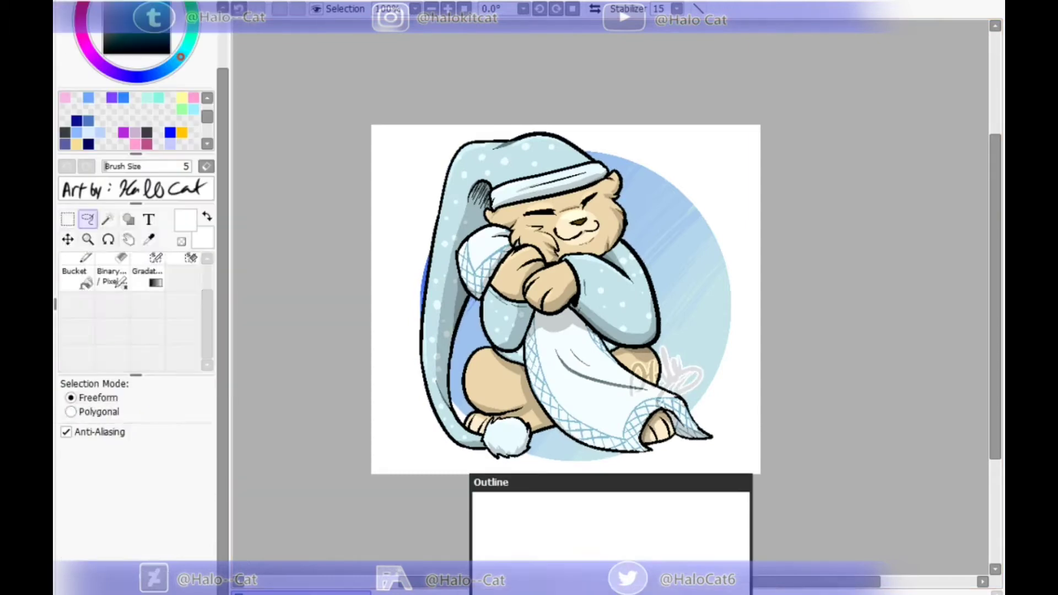
left_click(641, 591)
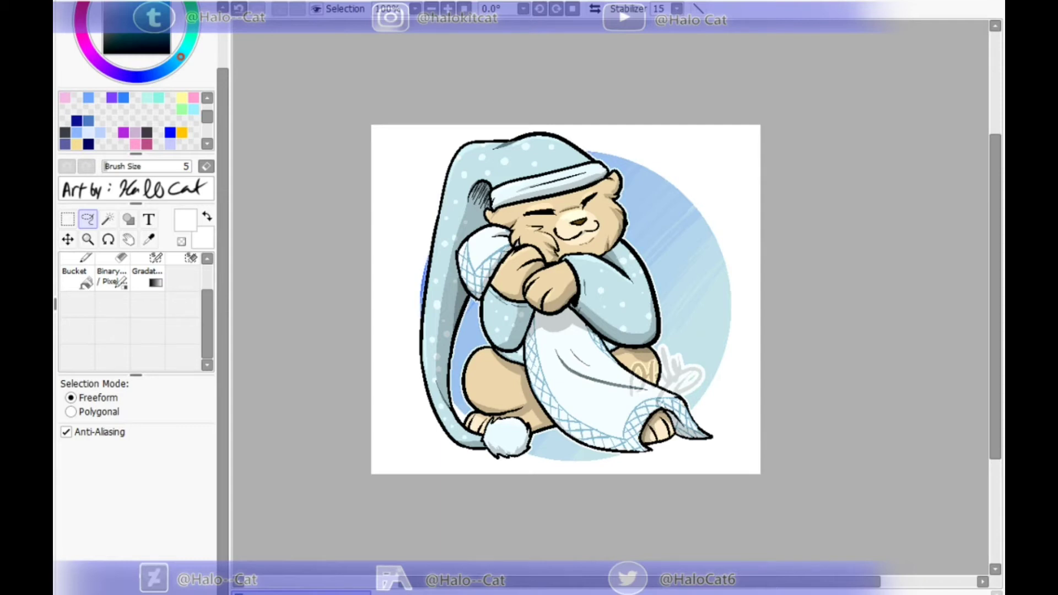
Save the drawing as Pixeltober - BlanketBear in the PixelTober - Halo folder, choosing a different file type from .sai2.
left_click(54, 2)
left_click(65, 97)
left_click(54, 2)
left_click(77, 121)
key("ctrl+shift+s")
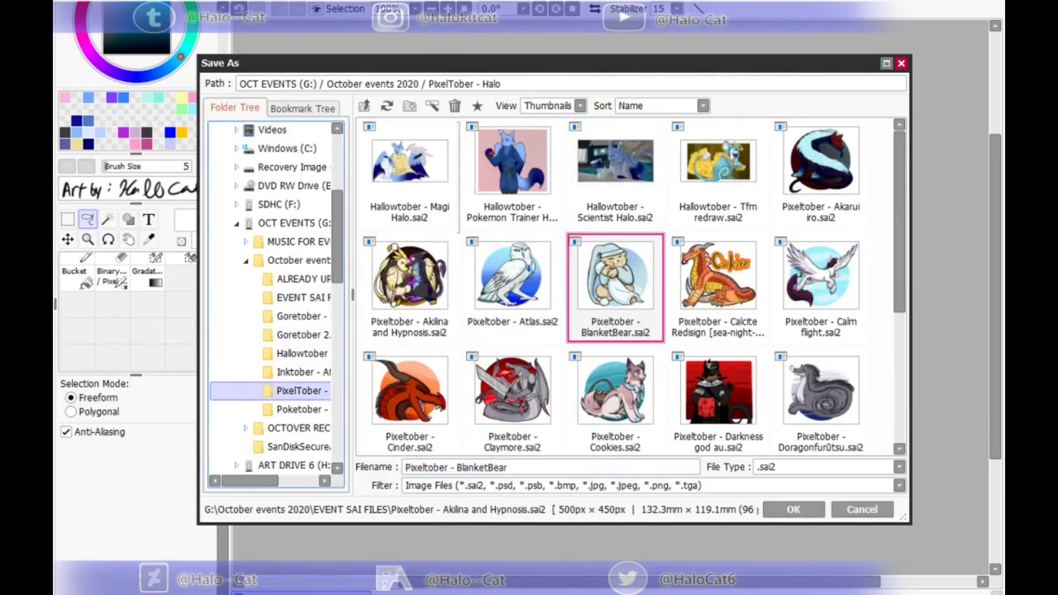
scroll(625, 287, "down", 5)
left_click(899, 467)
left_click(767, 554)
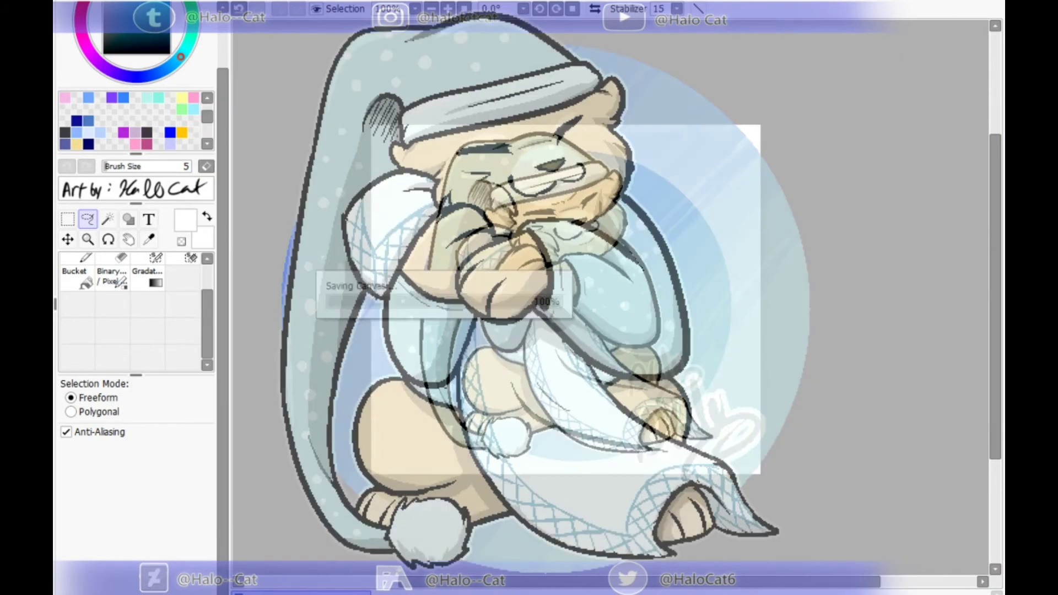